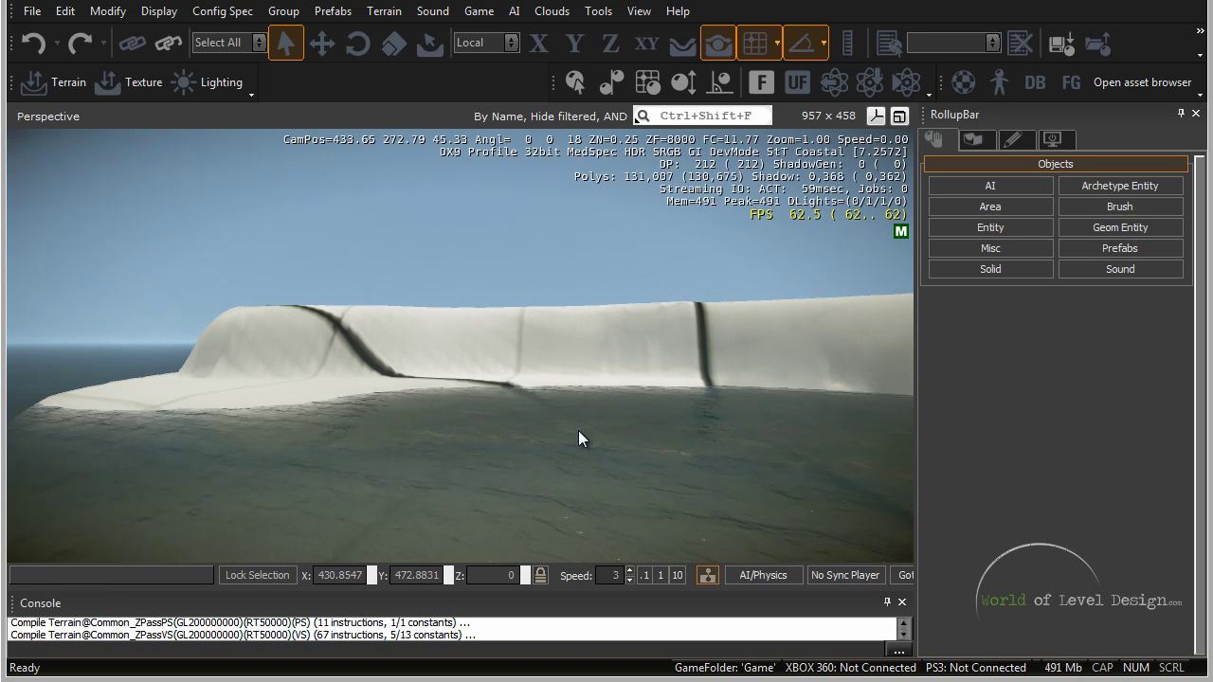
Examine the cliffs and the checkered beach terrain from across the water, up close and from further back.
key("w")
right_click_drag(559, 426, 557, 424)
key("w")
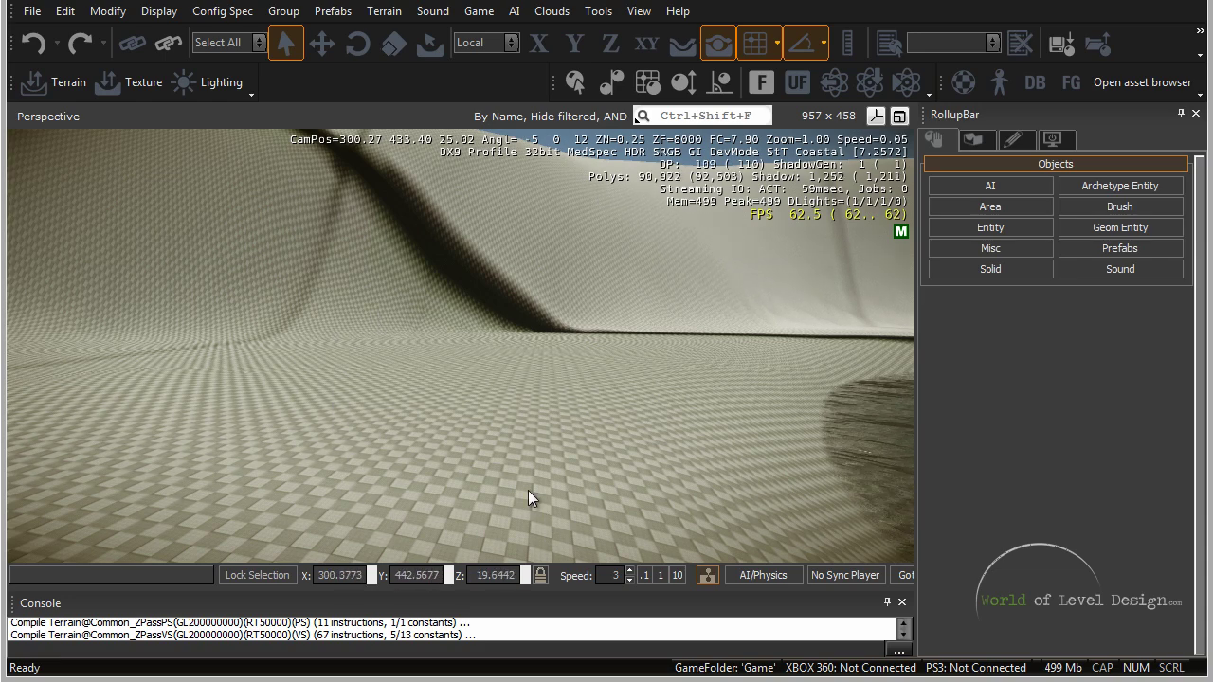
right_click_drag(427, 464, 427, 463)
key("s")
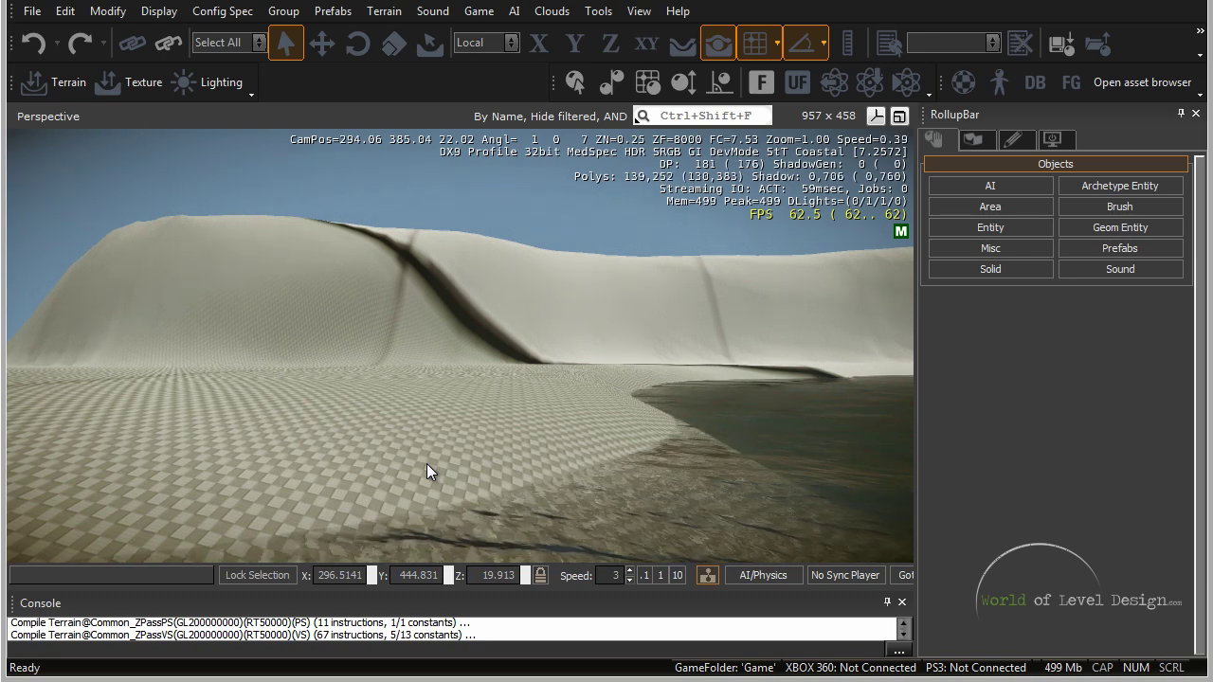
right_click_drag(426, 464, 425, 463)
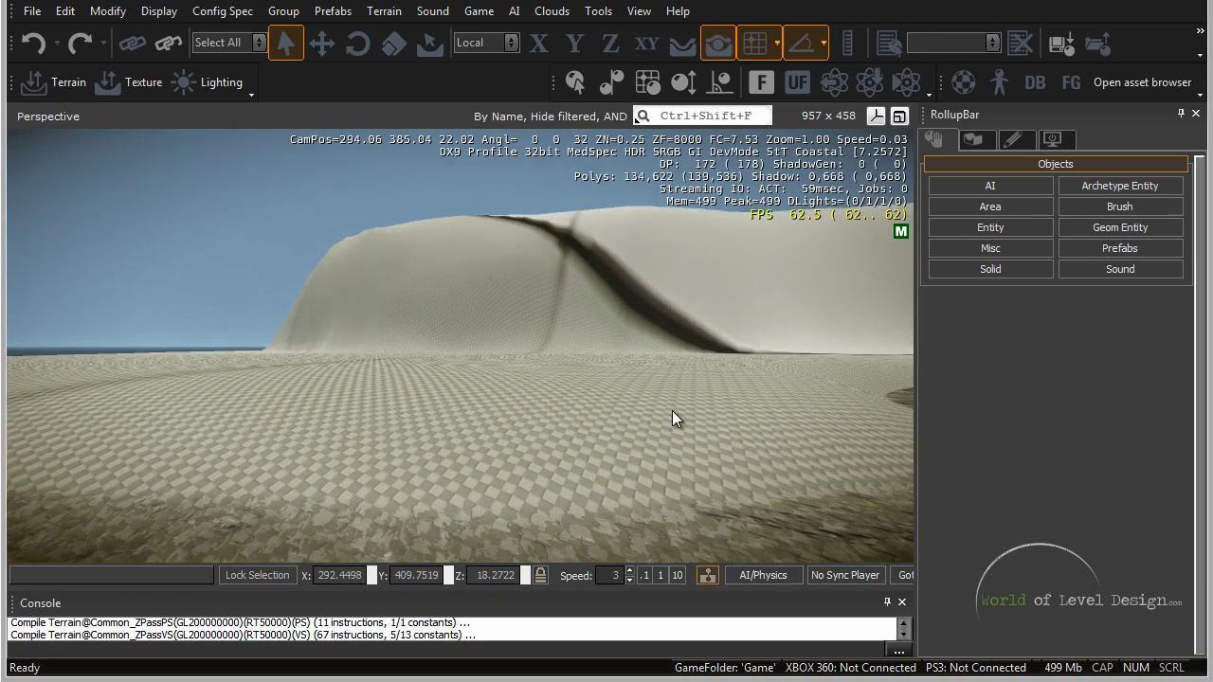
right_click_drag(672, 419, 734, 289)
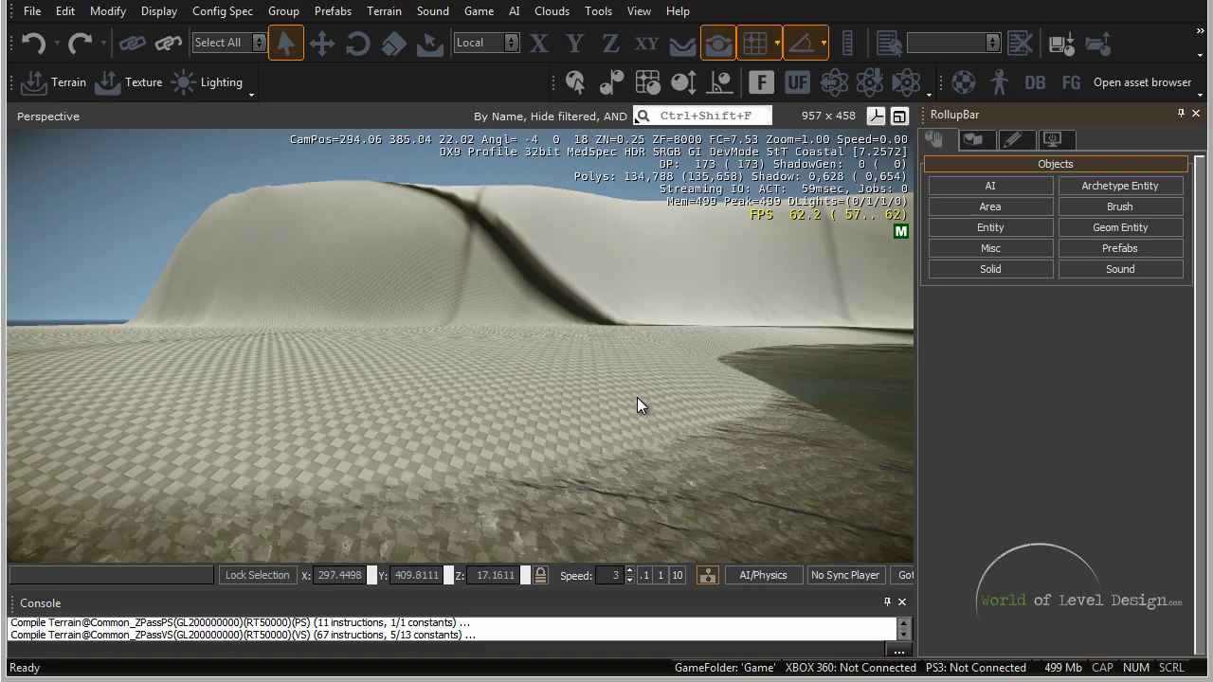
mouse_move(586, 393)
right_mouse_down()
mouse_move(598, 395)
mouse_move(587, 395)
right_mouse_up()
key("w")
Playtest the level in game mode by walking along the beach toward the cliffs, and return to editing.
key("ctrl+g")
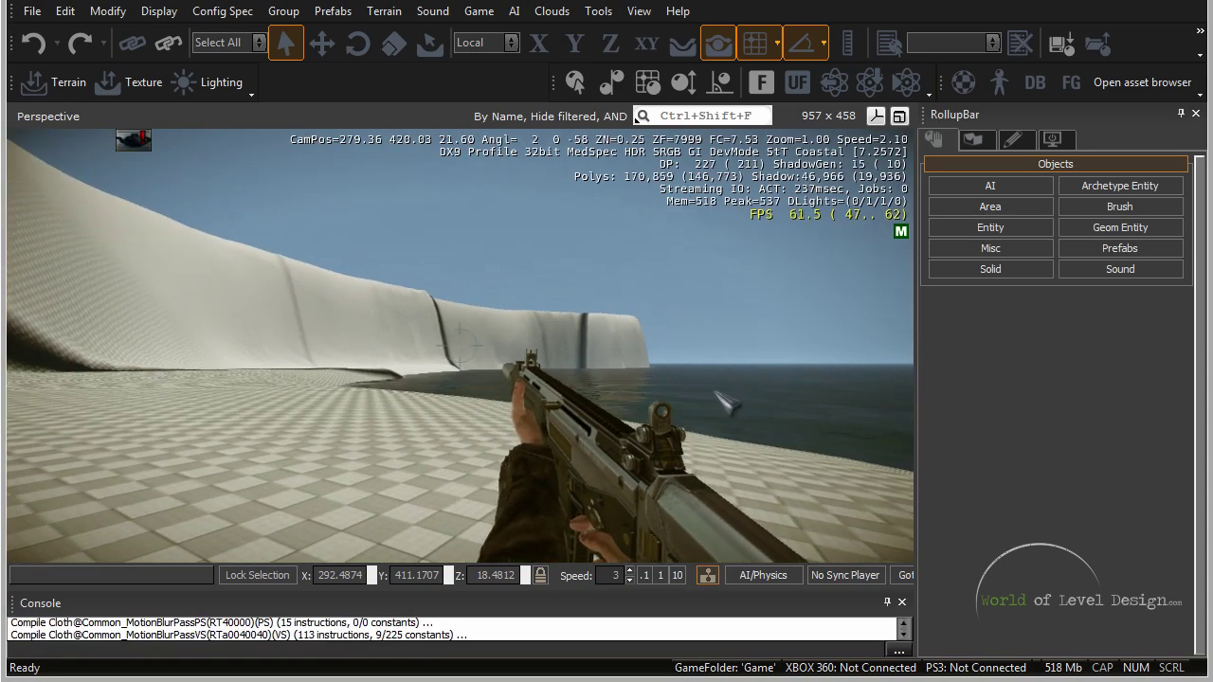
key("w")
key("w")
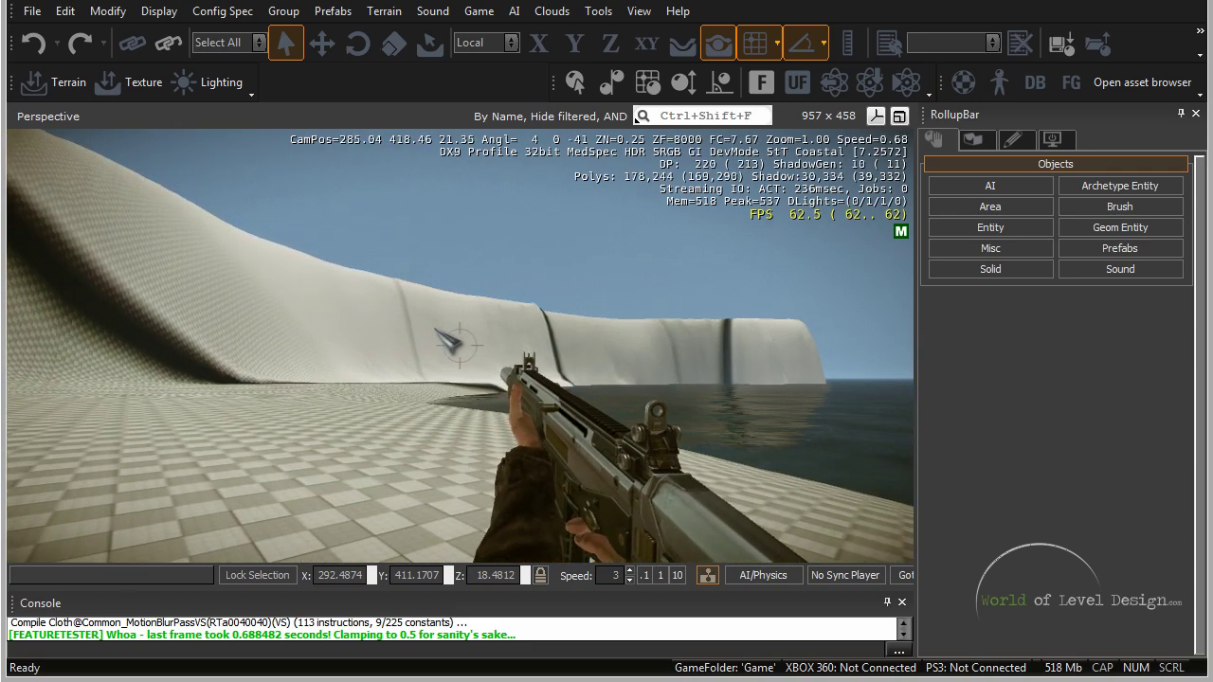
key("d")
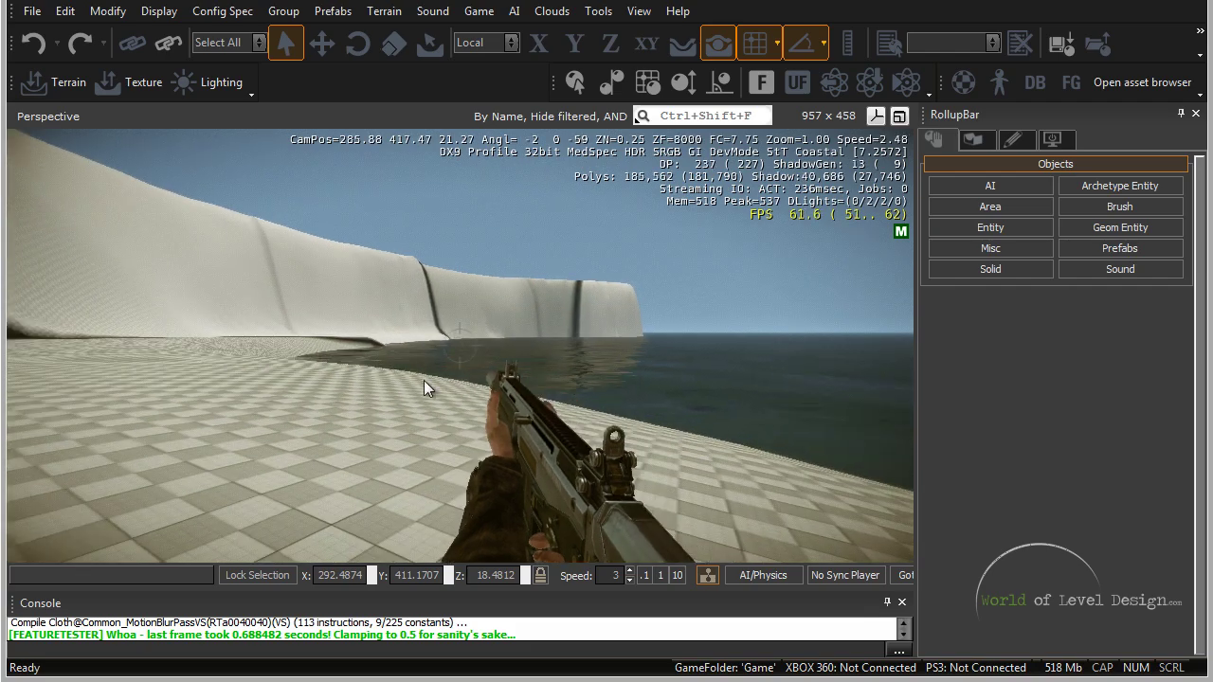
key("Escape")
Browse the Brush objects down to the buildings folder under structures.
key("s")
mouse_move(596, 357)
right_mouse_down()
mouse_move(585, 355)
mouse_move(623, 362)
mouse_move(595, 357)
right_mouse_up()
key("w")
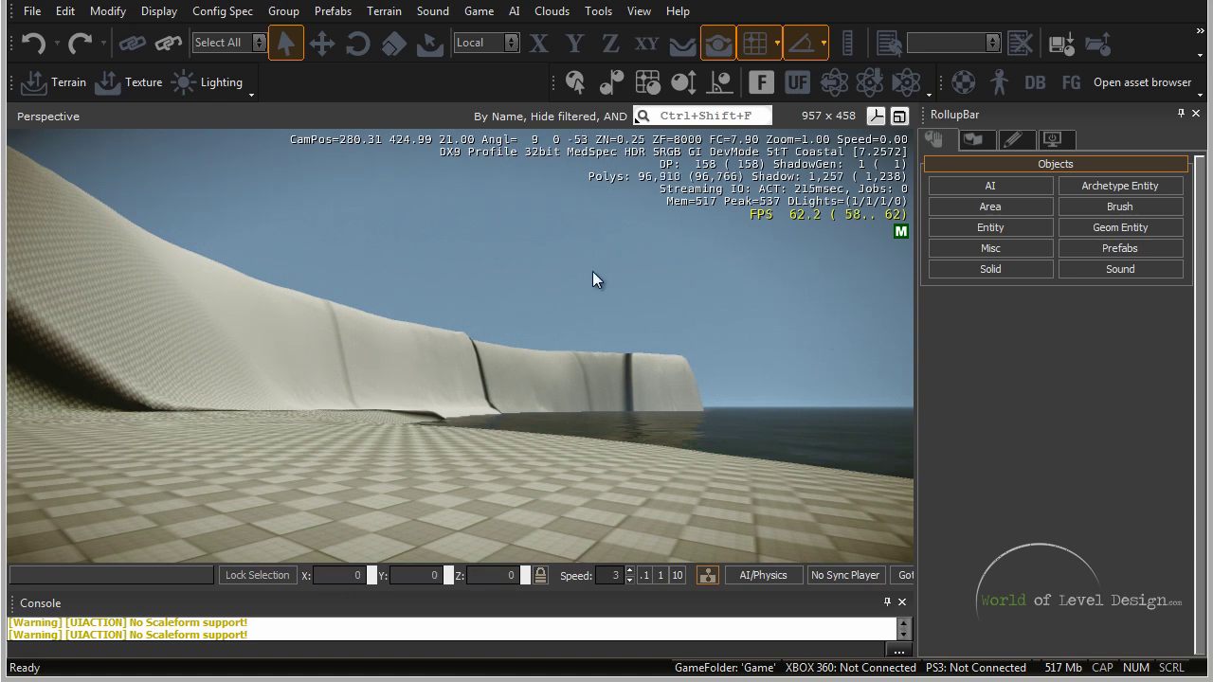
key("s")
right_click_drag(483, 455, 482, 456)
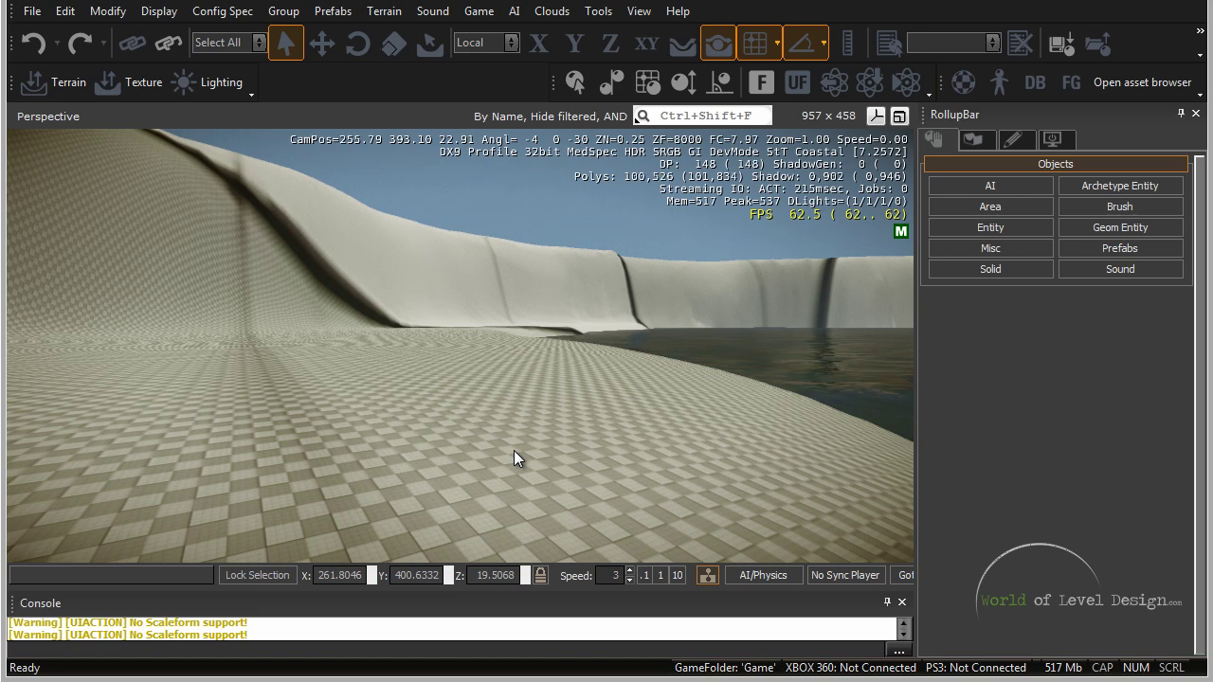
right_click_drag(553, 403, 644, 367)
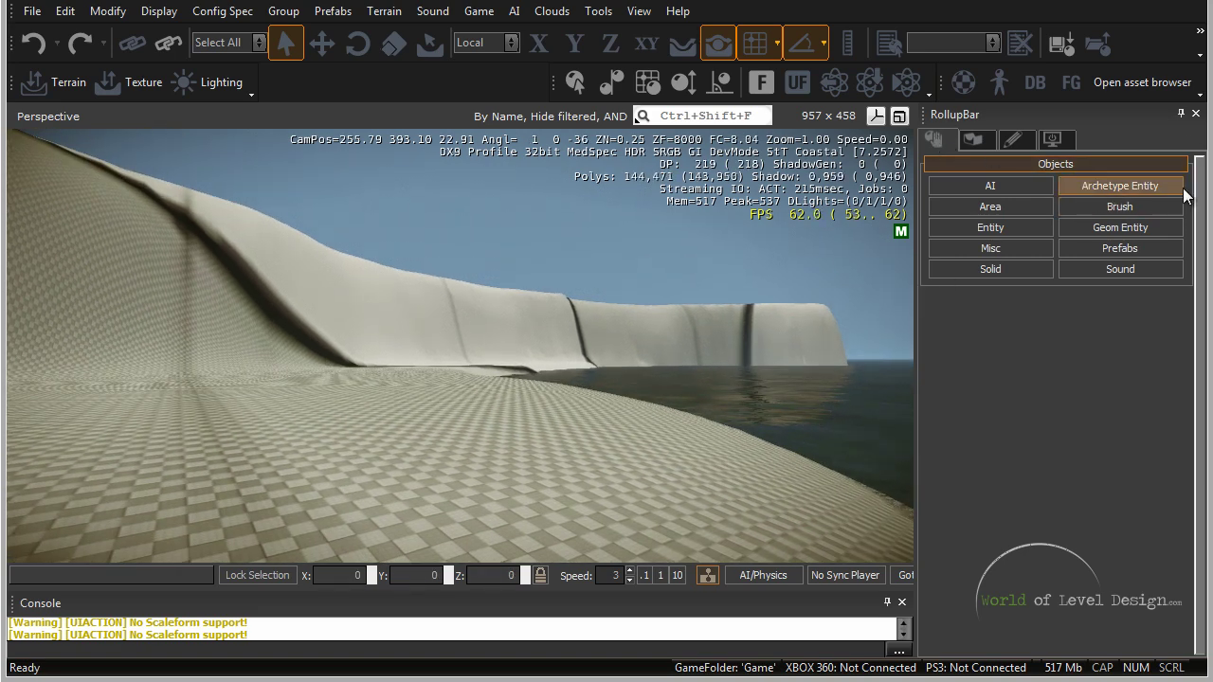
left_click(1138, 204)
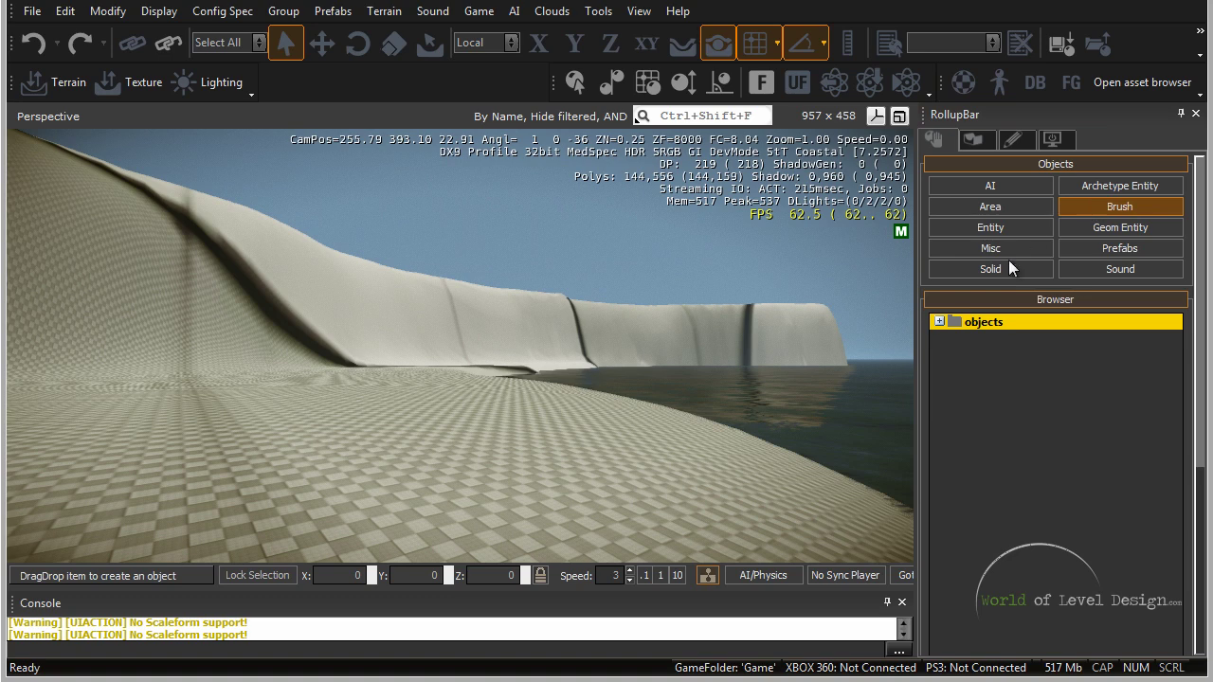
double_click(1001, 320)
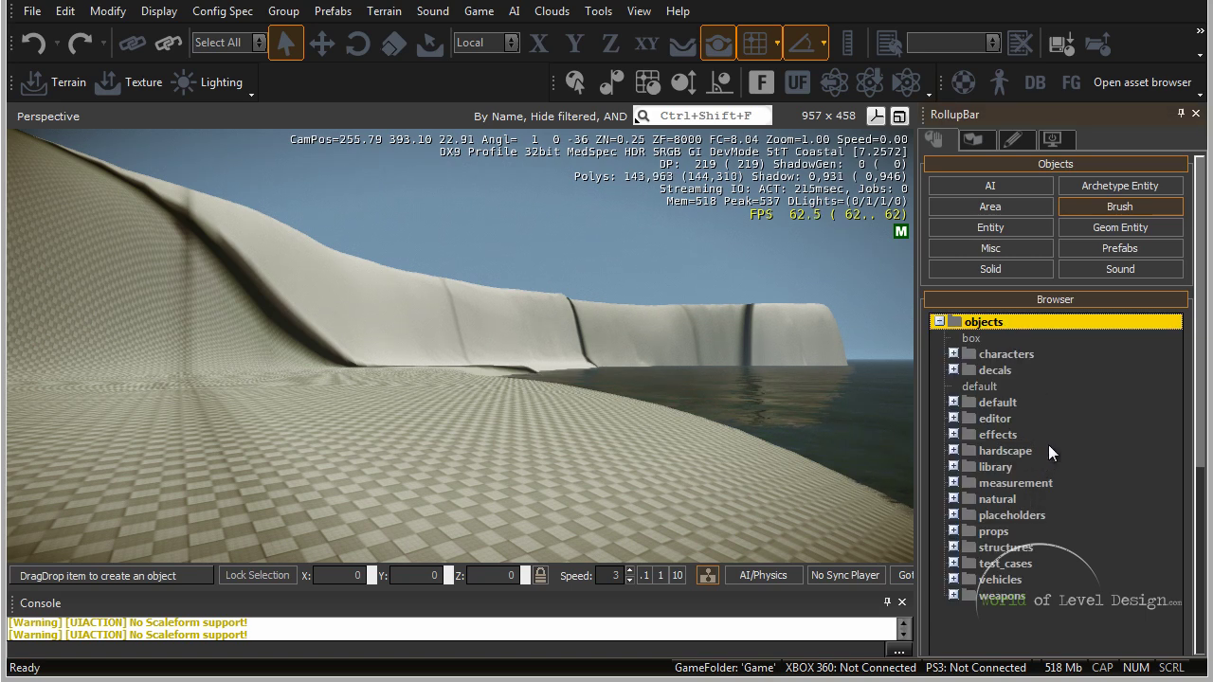
left_click(1009, 362)
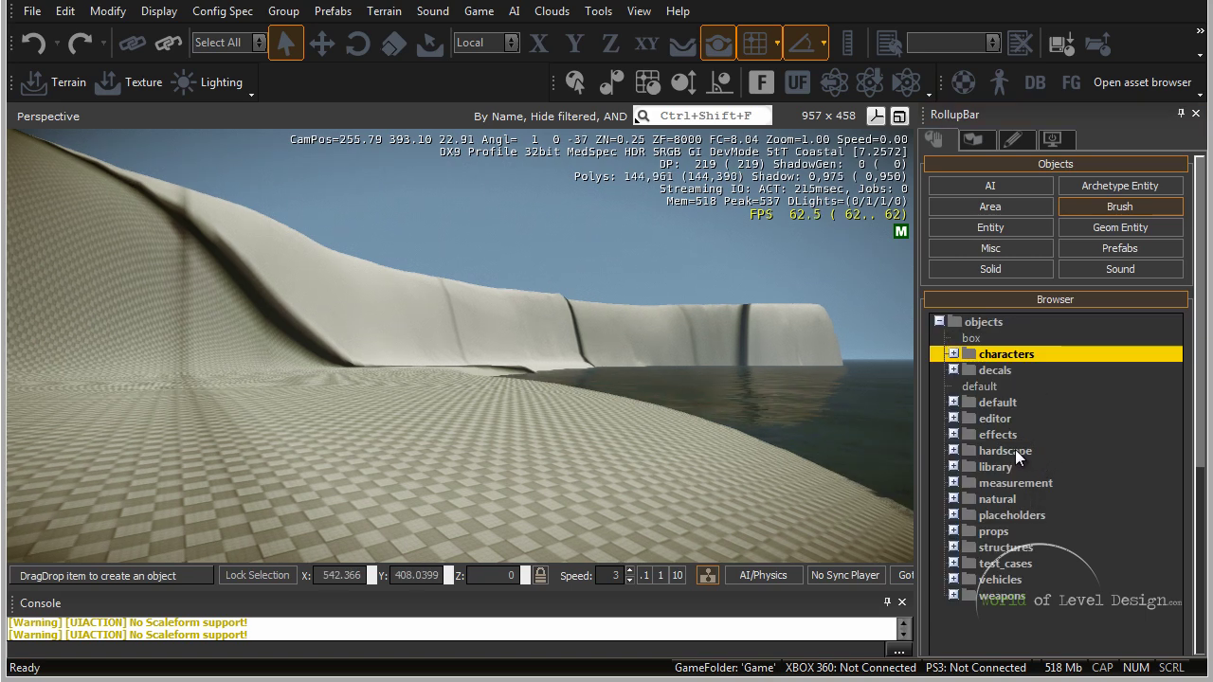
double_click(1014, 547)
double_click(1019, 564)
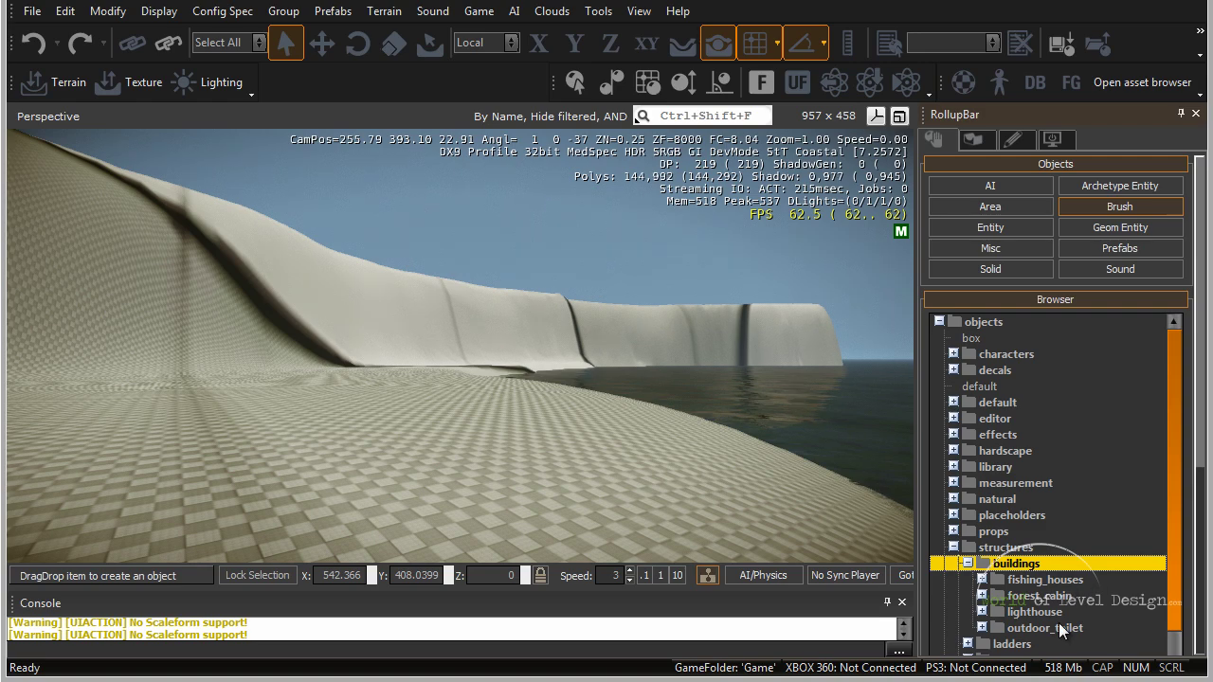
Place the fishing_house_c brush from the fishing_houses folder on the checkered beach.
double_click(1043, 579)
scroll(1033, 596, "down", 1)
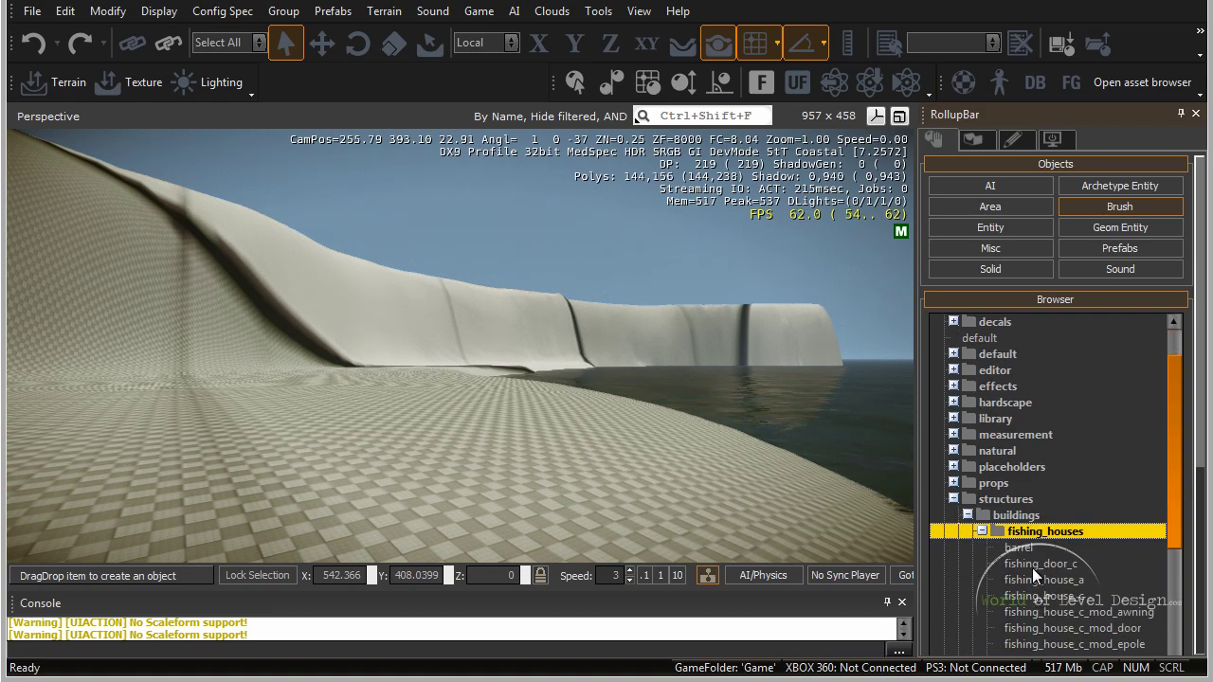
scroll(1032, 569, "down", 1)
left_click(1035, 547)
left_click_drag(1065, 262, 342, 462)
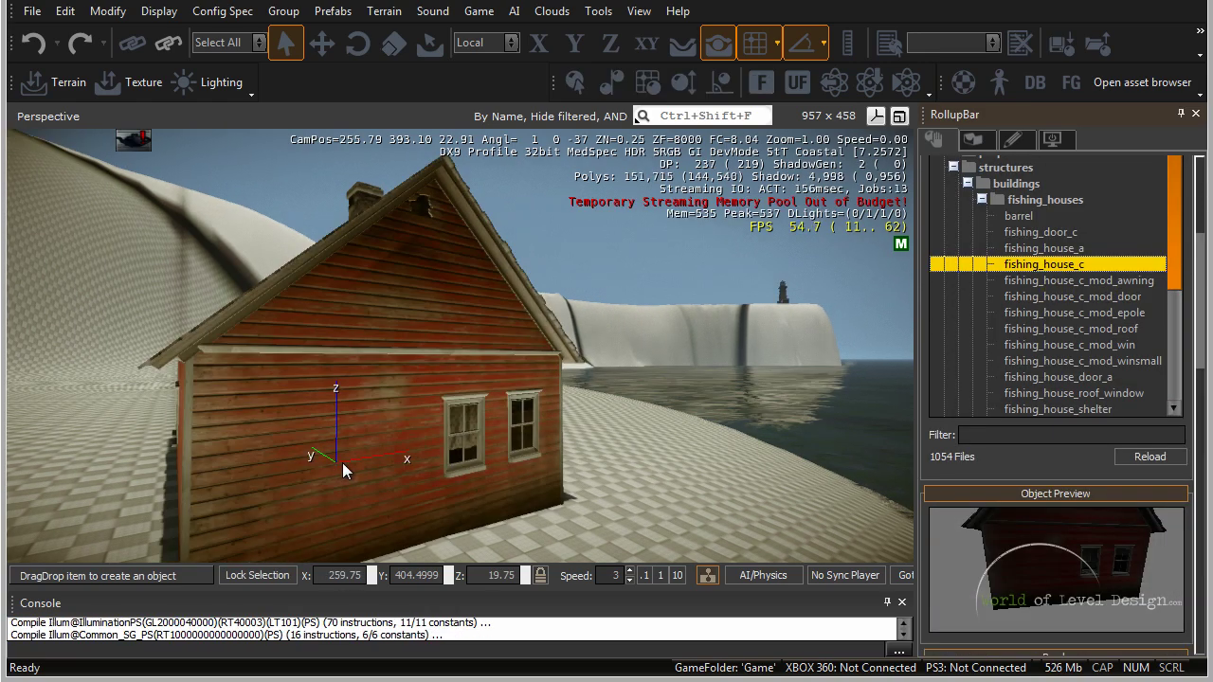
left_click(276, 438)
Set the camera movement speed to 1 while viewing the fishing house from its side.
key("w")
mouse_move(418, 475)
right_mouse_down()
mouse_move(510, 466)
mouse_move(529, 503)
right_mouse_up()
key("d")
key("s")
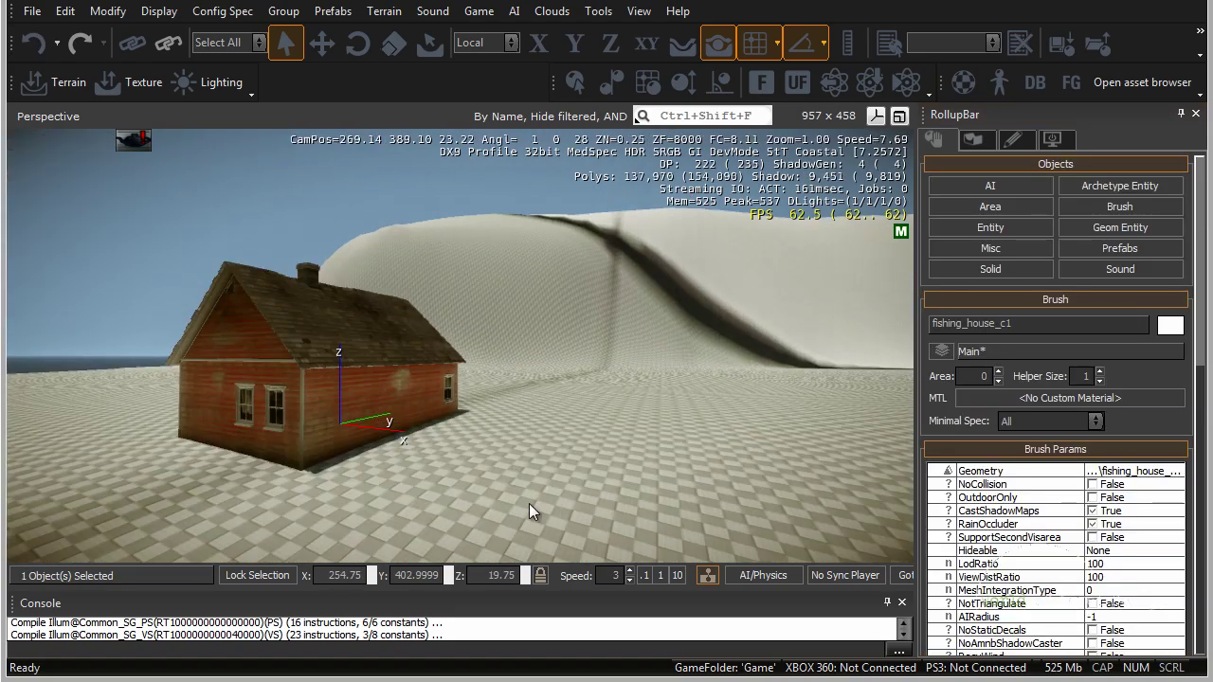
left_click(660, 579)
Examine the fishing house's windows and gable wall to judge its scale against the distant cliffs.
key("a")
right_click_drag(504, 451, 458, 438)
key("w")
key("s")
key("a")
key("d")
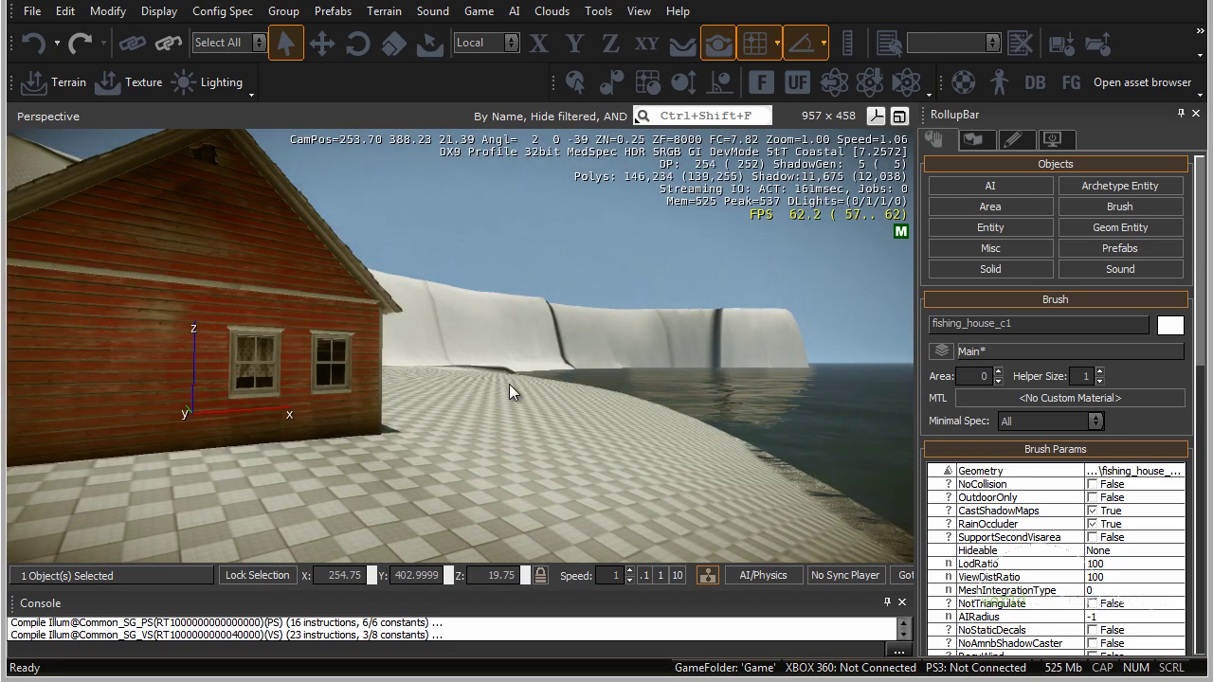
right_click_drag(490, 387, 492, 386)
key("w")
key("d")
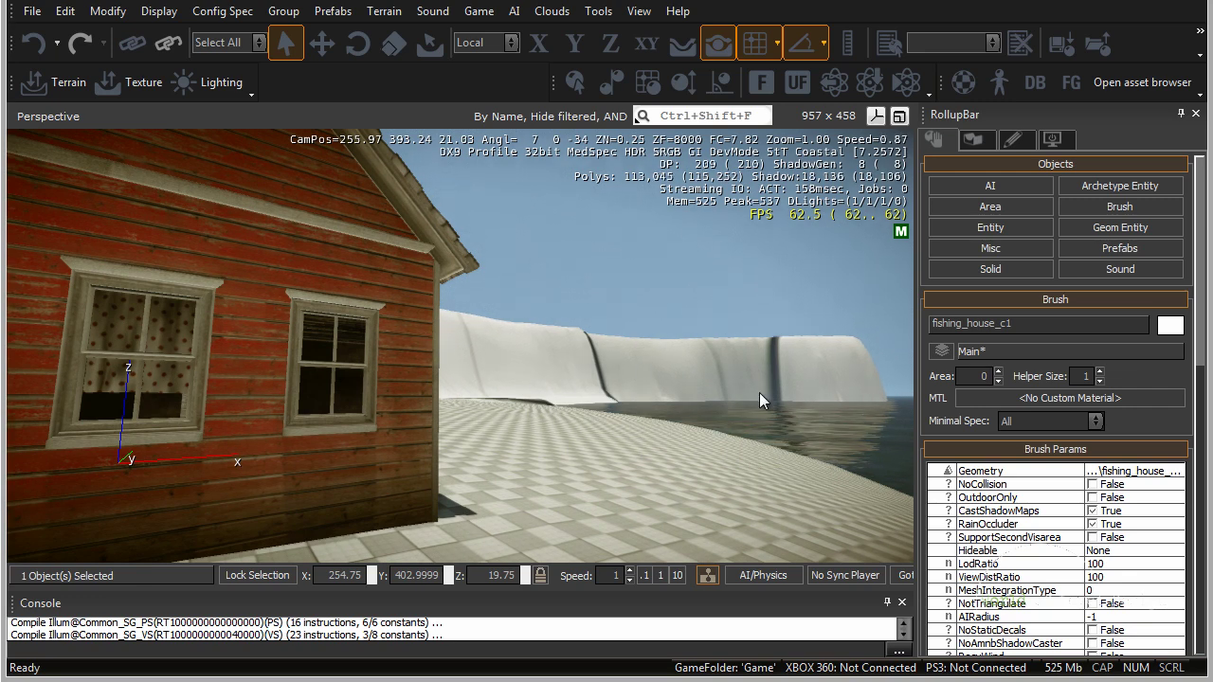
scroll(502, 445, "down", 3)
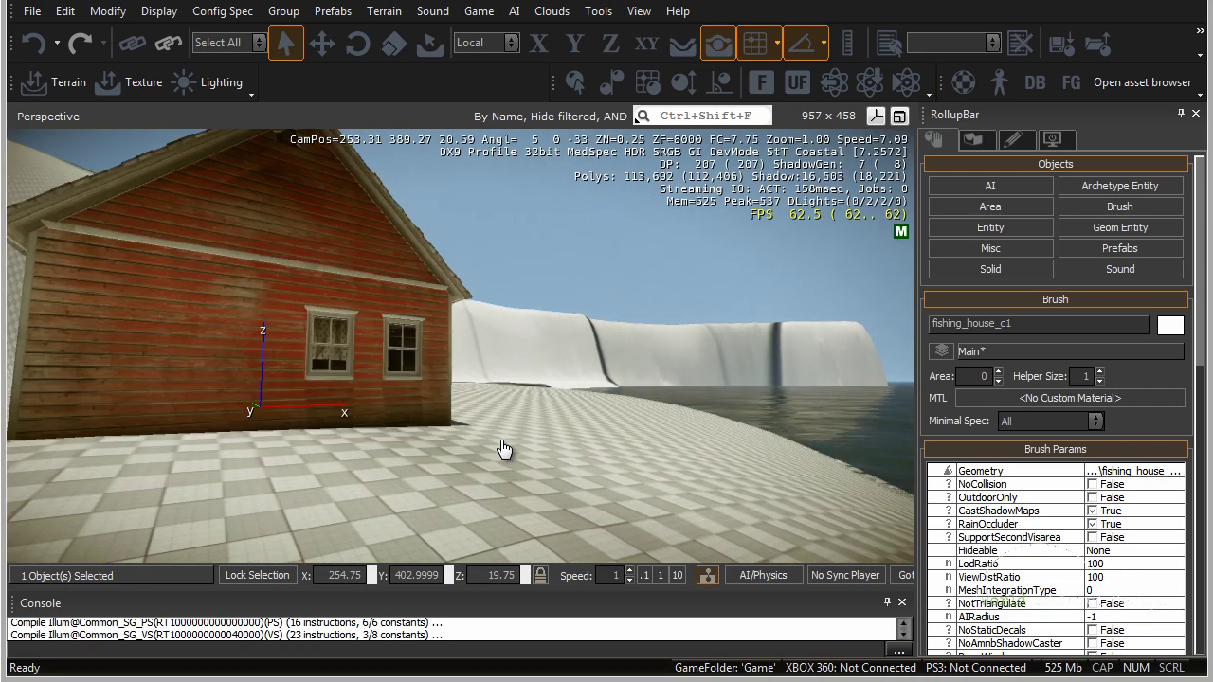
Unhide the LightHouse Area layer and face the far cliff.
left_click(1052, 139)
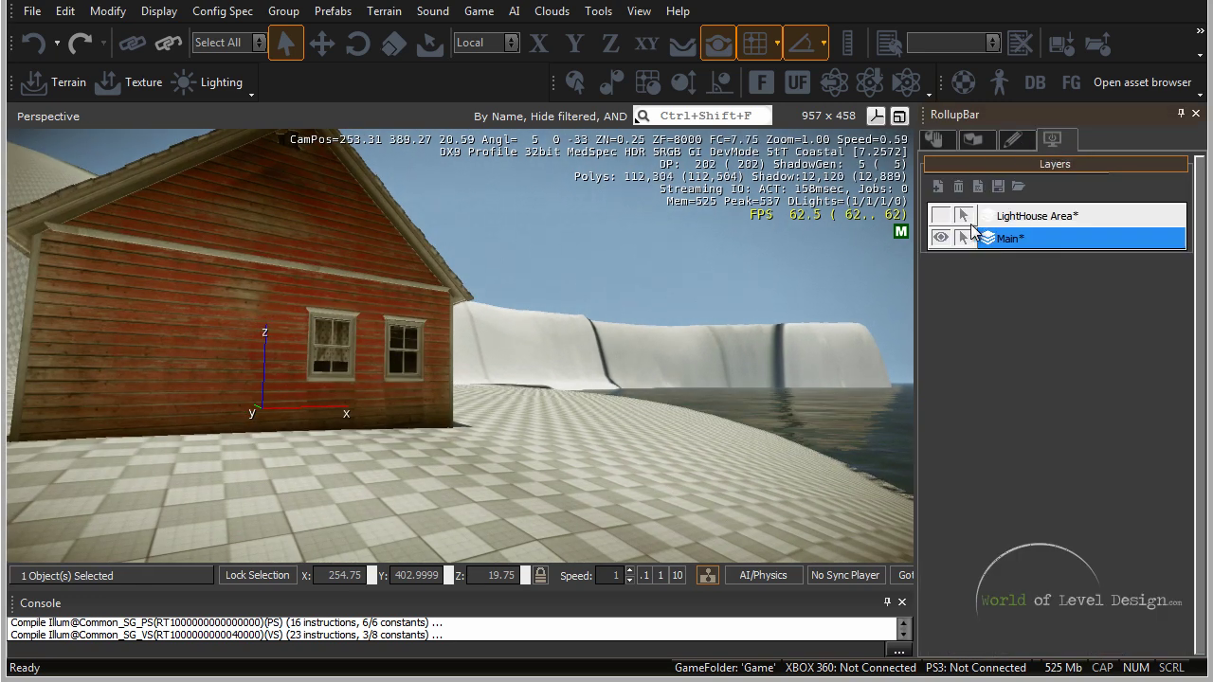
left_click(941, 215)
right_click_drag(798, 255, 747, 313)
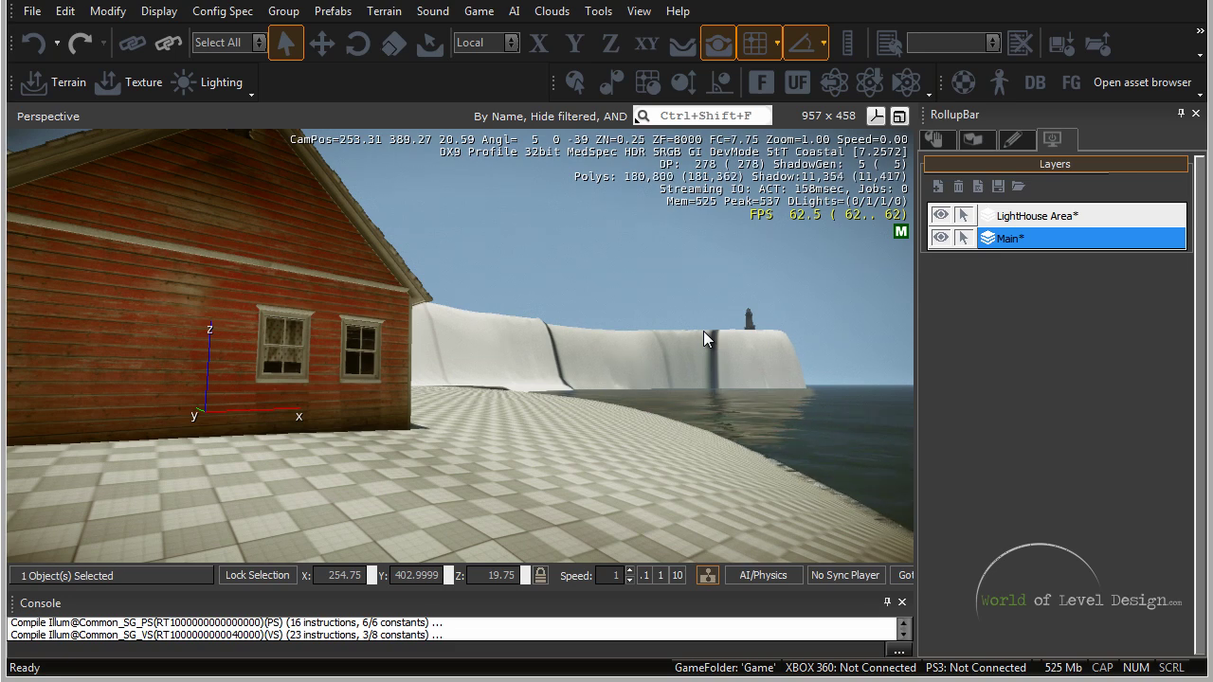
Compare the size of the fishing house with the lighthouse on the far cliff from several viewpoints.
key("s")
right_click_drag(703, 331, 558, 285)
key("w")
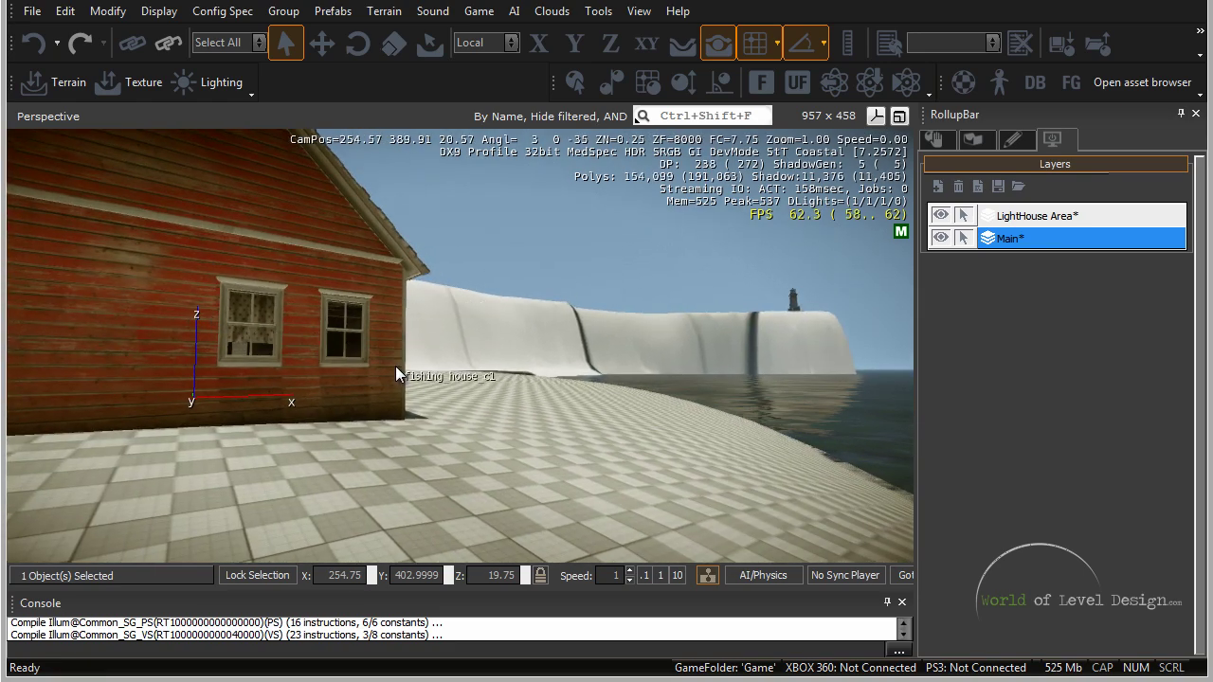
key("d")
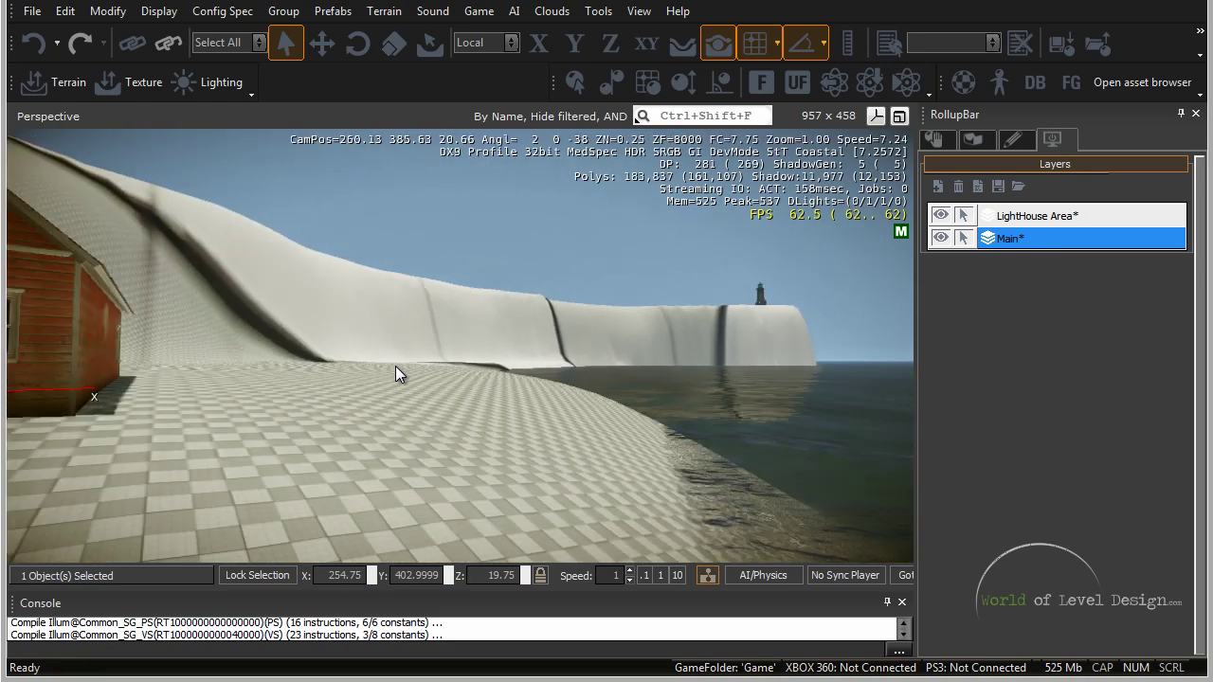
key("a")
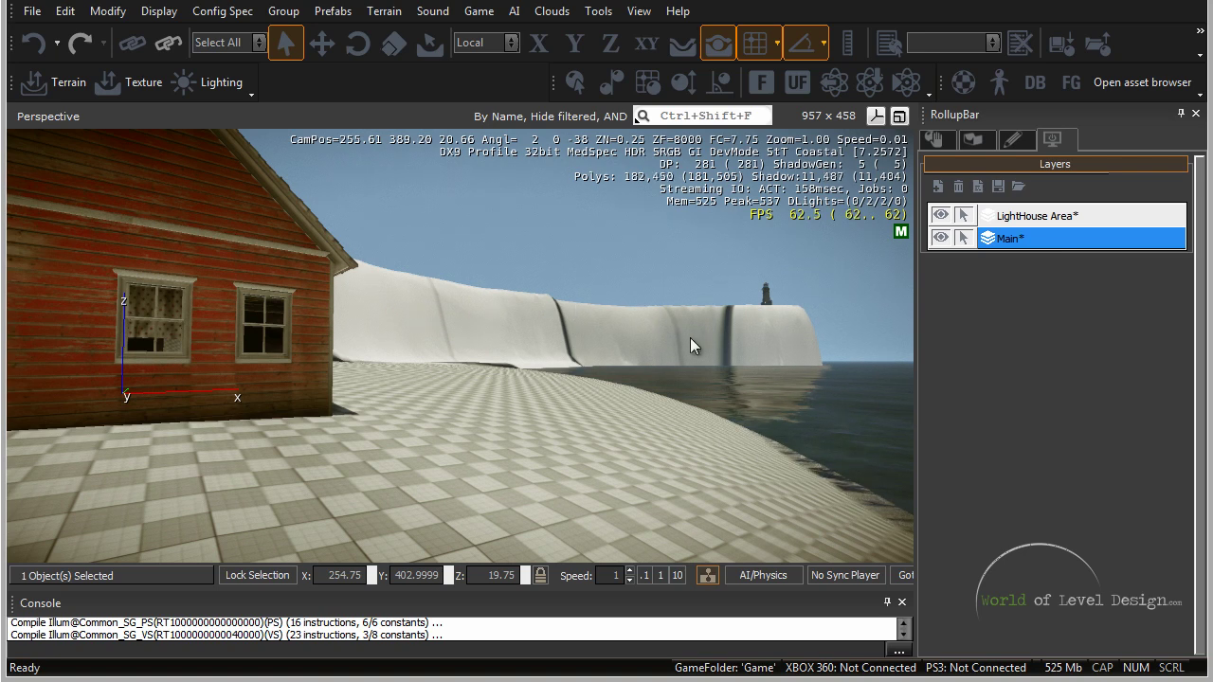
key("s")
right_click_drag(674, 361, 674, 361)
key("w")
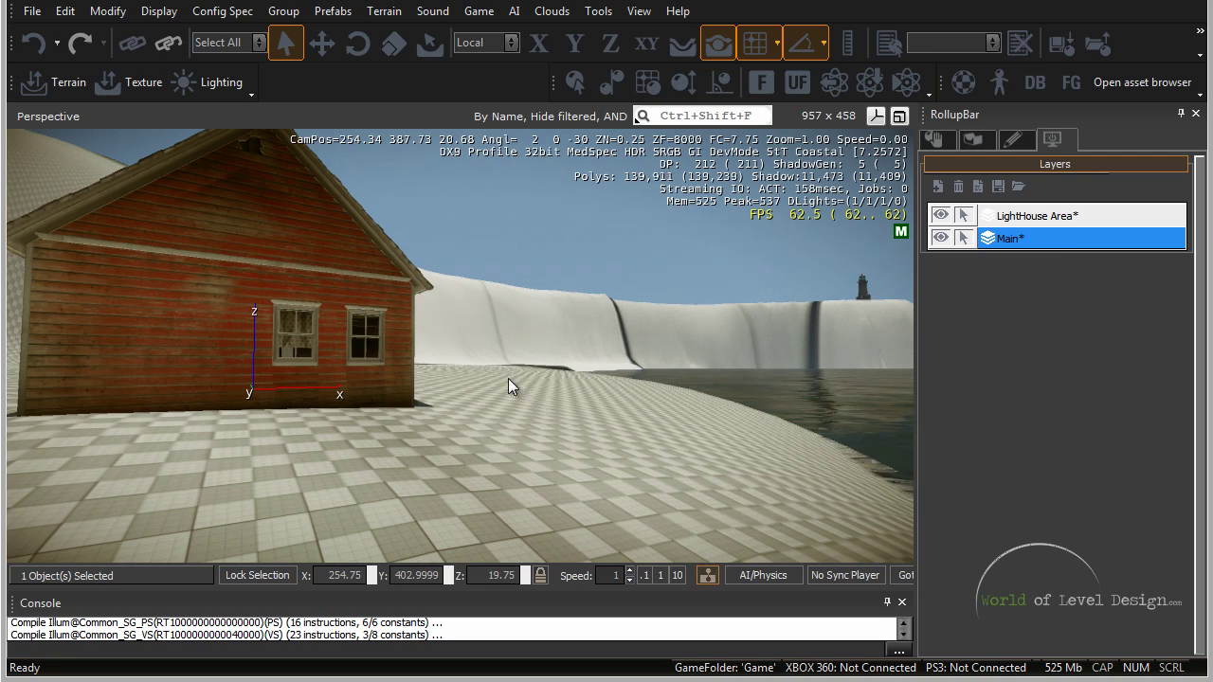
Place a Grunt AI entity on the open beach beyond the fishing house.
left_click(931, 140)
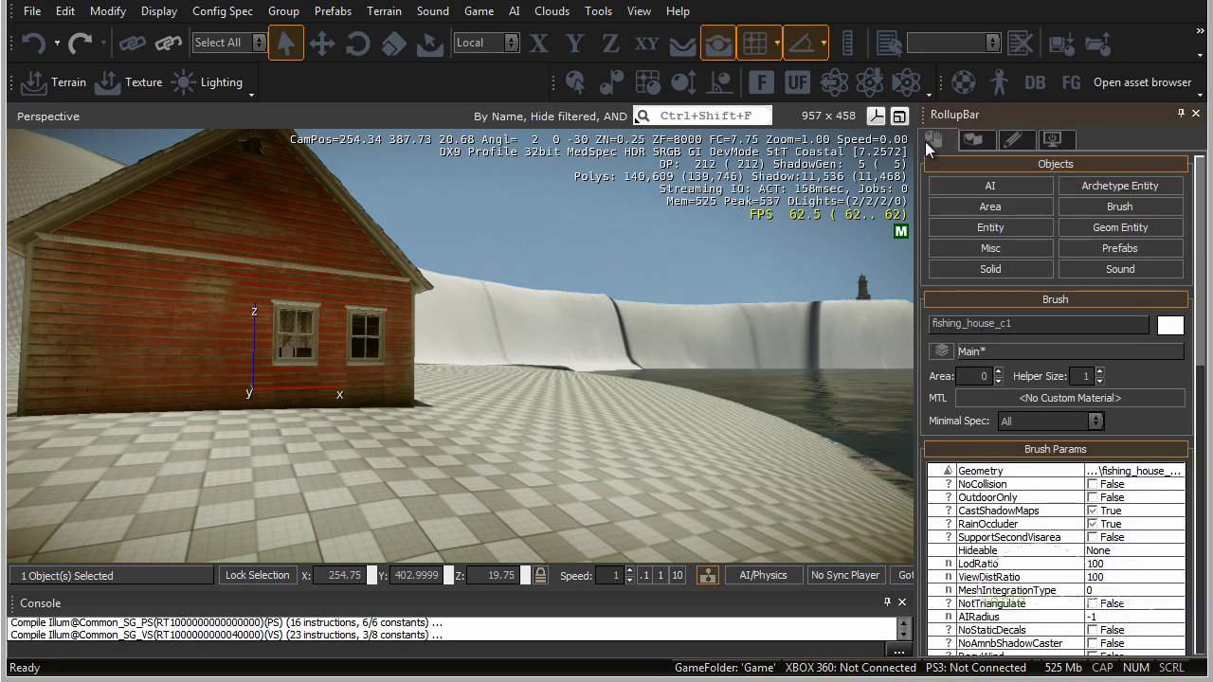
left_click(1003, 228)
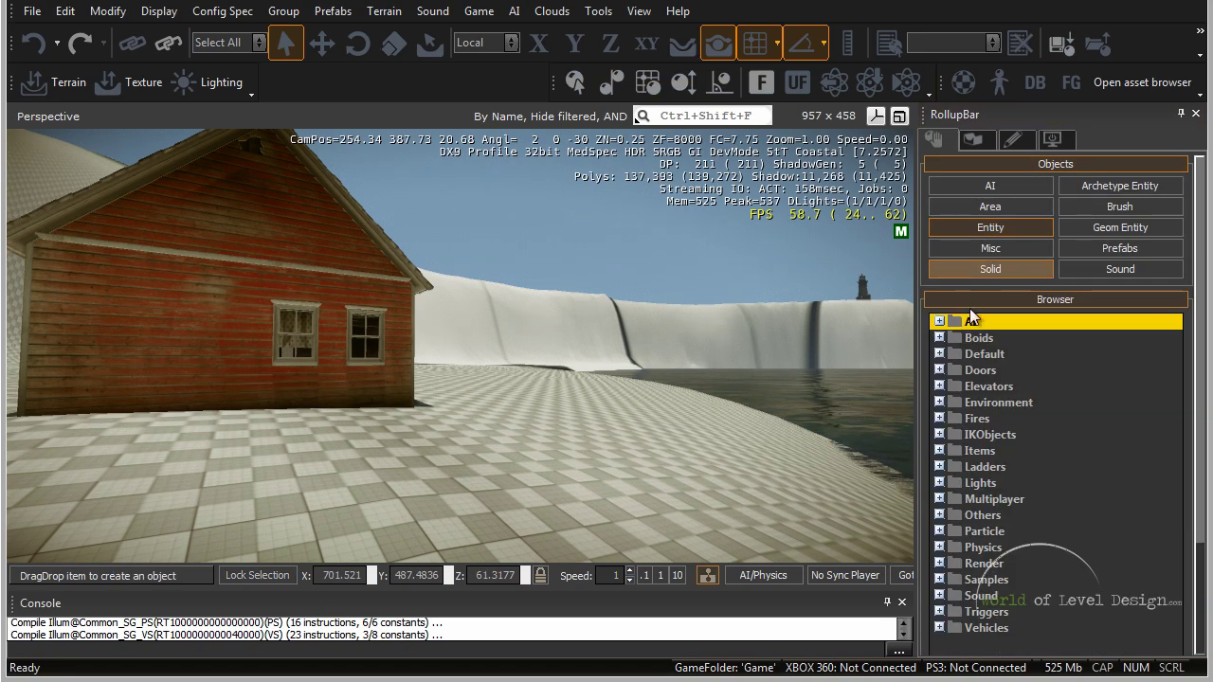
double_click(971, 321)
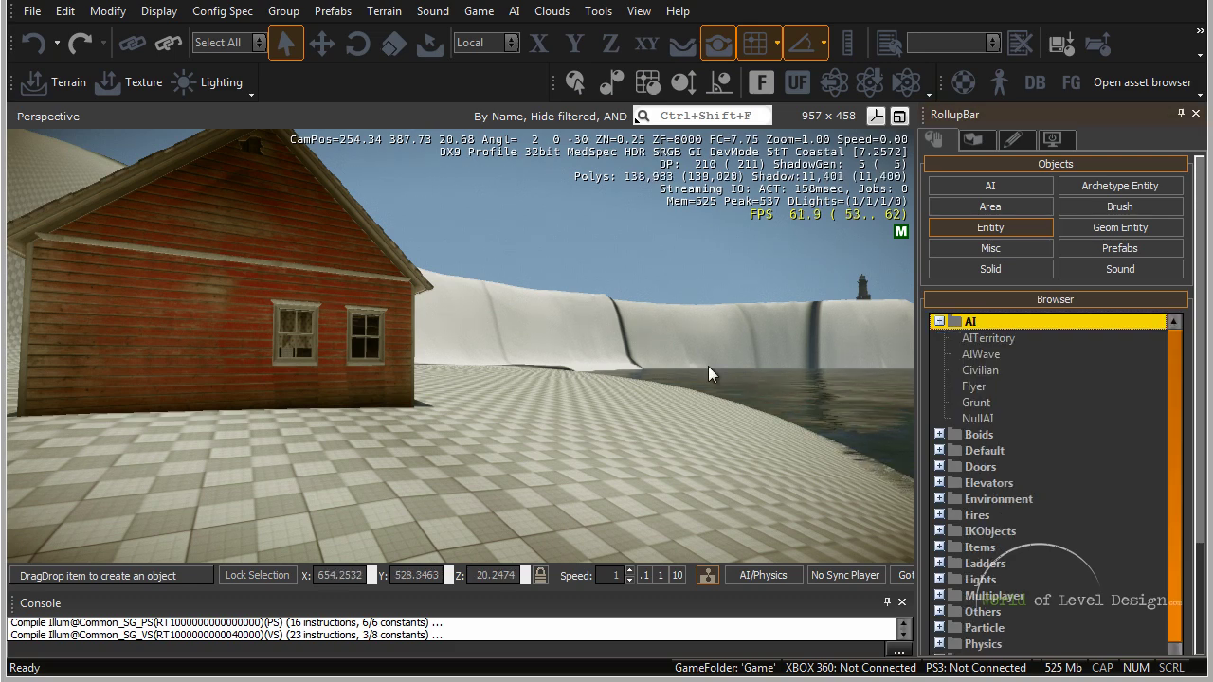
key("w")
right_click_drag(625, 369, 577, 347)
key("a")
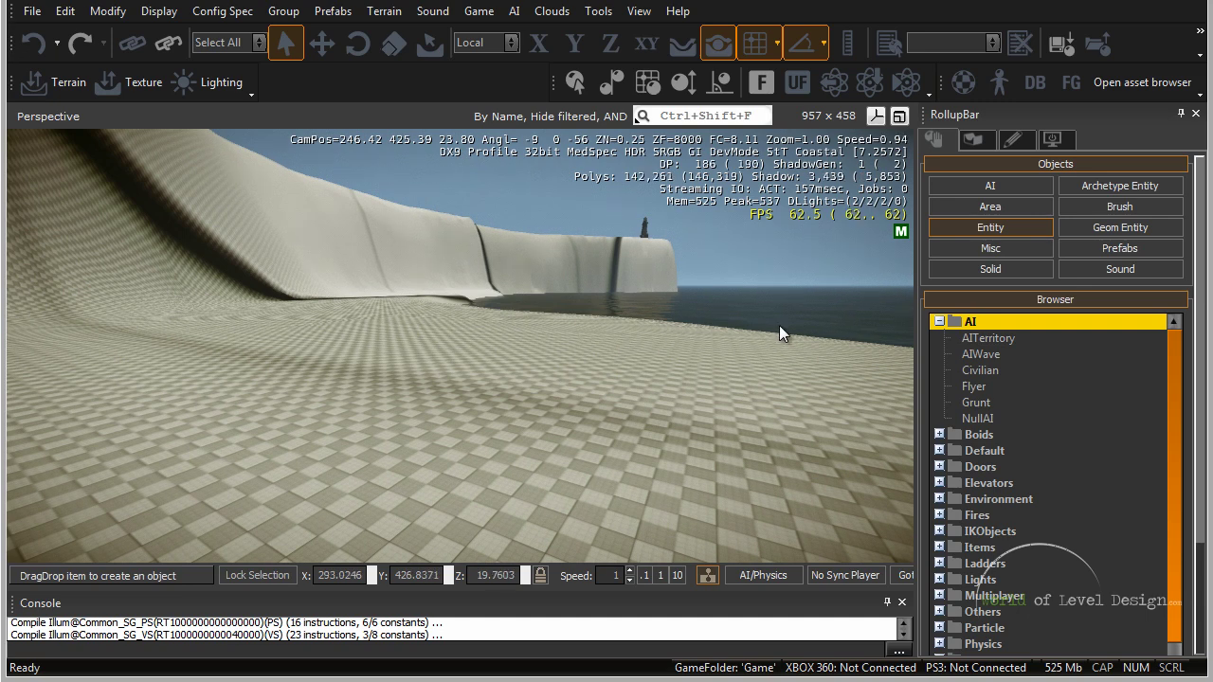
left_click(977, 402)
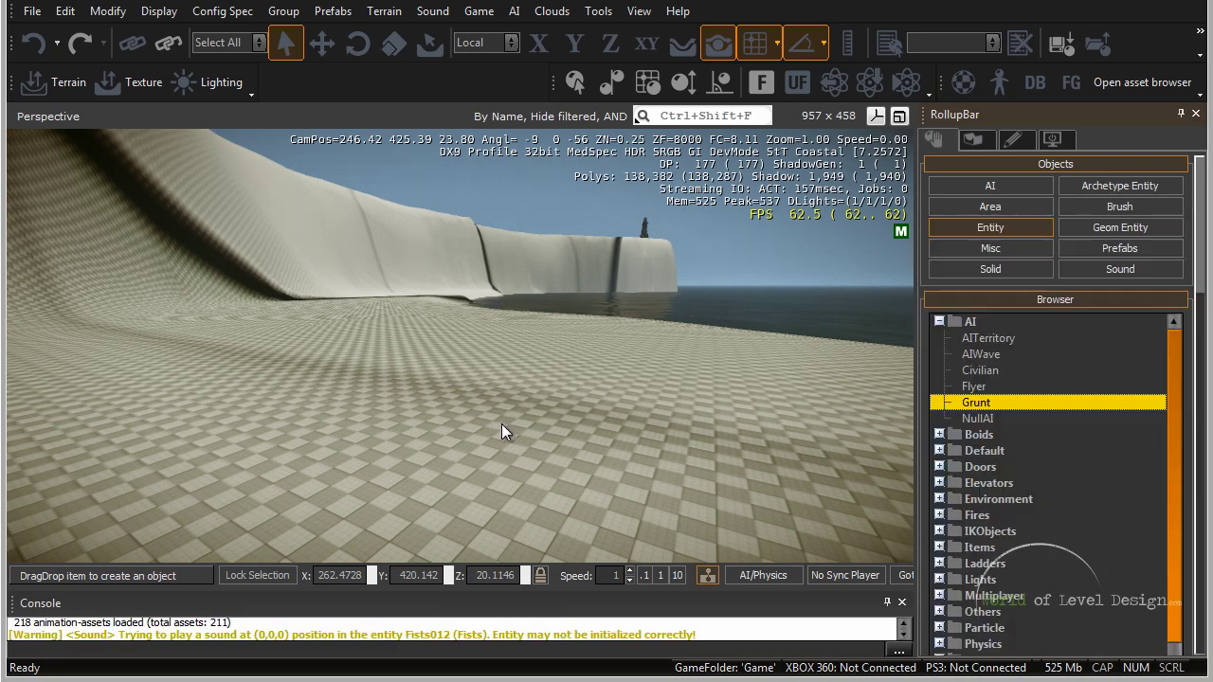
left_click(576, 464)
right_click_drag(582, 474, 594, 477)
key("w")
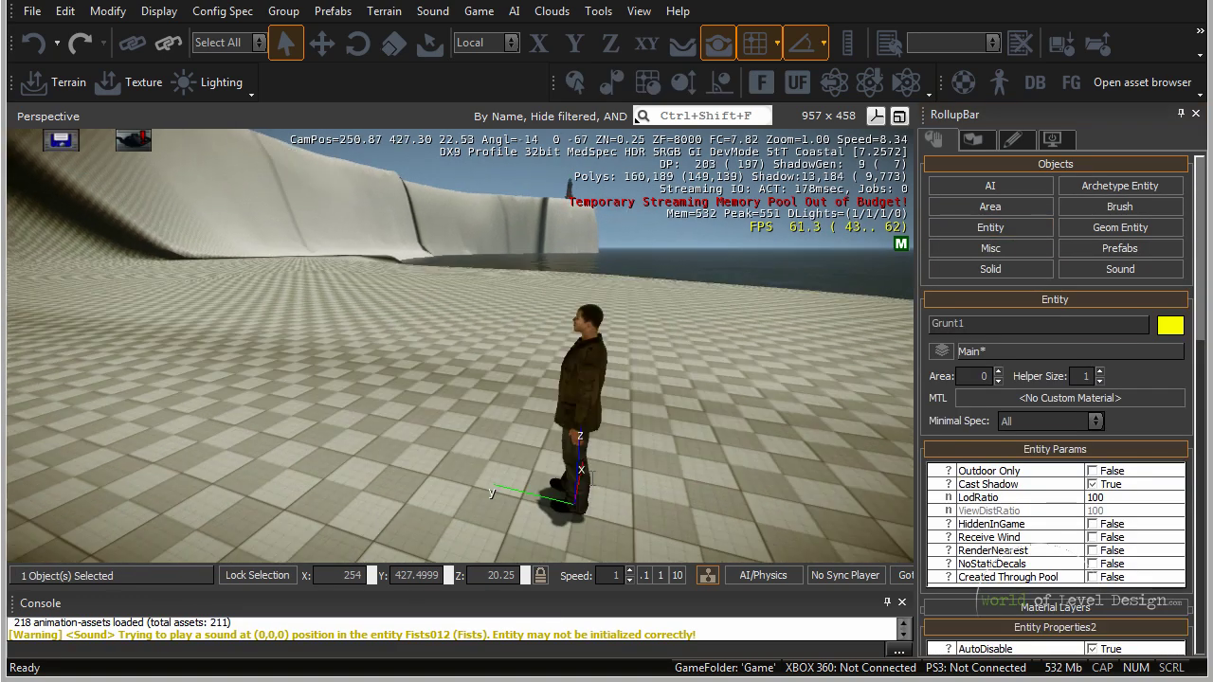
Set the camera movement speed to 0.1 and compare the Grunt's scale with the beach, house and distant cliffs.
left_click(644, 576)
key("w")
right_click_drag(687, 363, 686, 363)
key("s")
key("d")
key("w")
key("a")
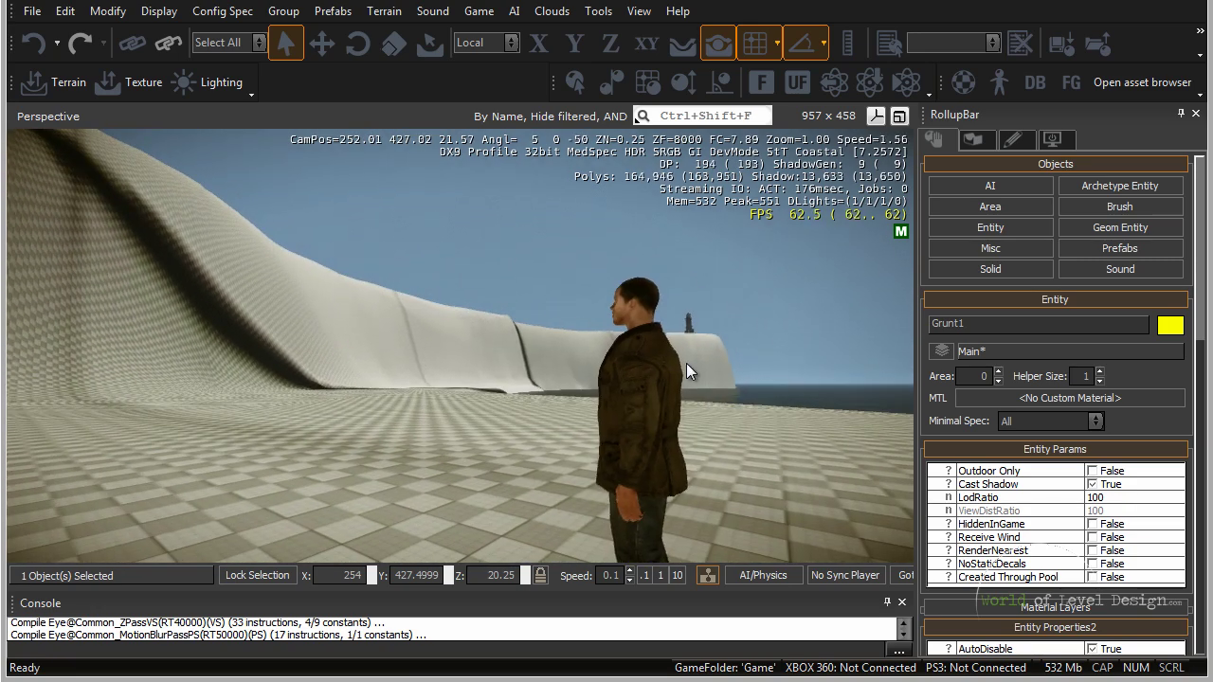
key("a")
right_click_drag(469, 393, 520, 339)
key("s")
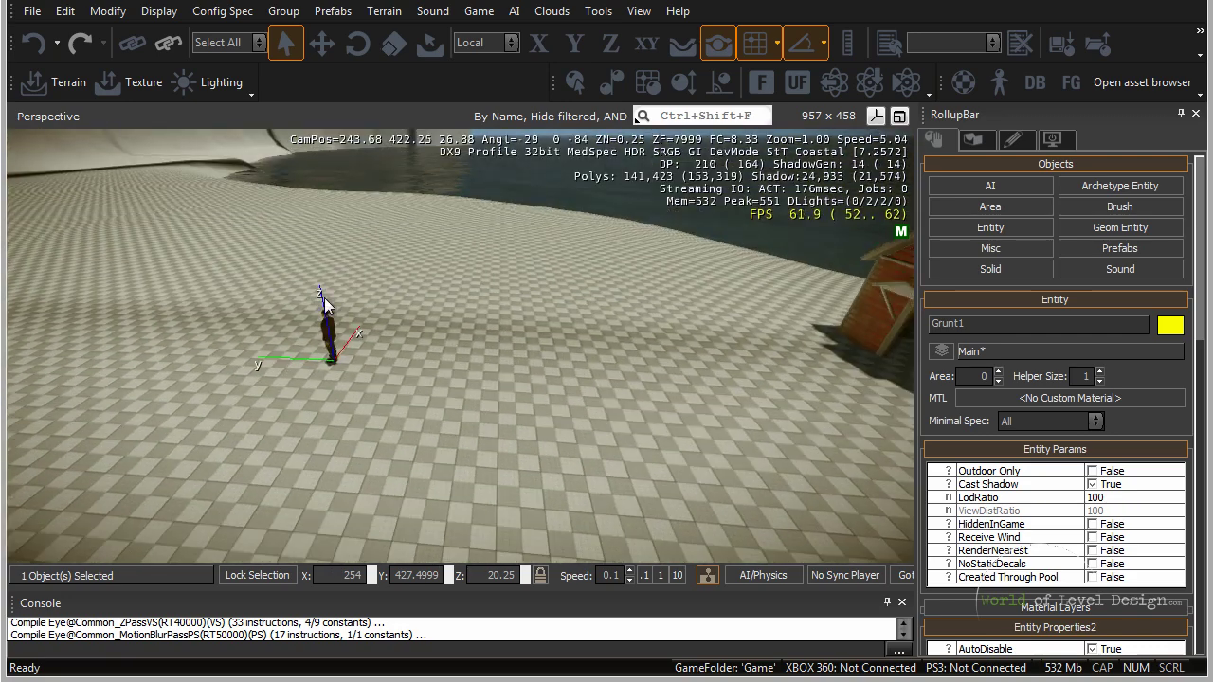
right_click_drag(727, 356, 735, 359)
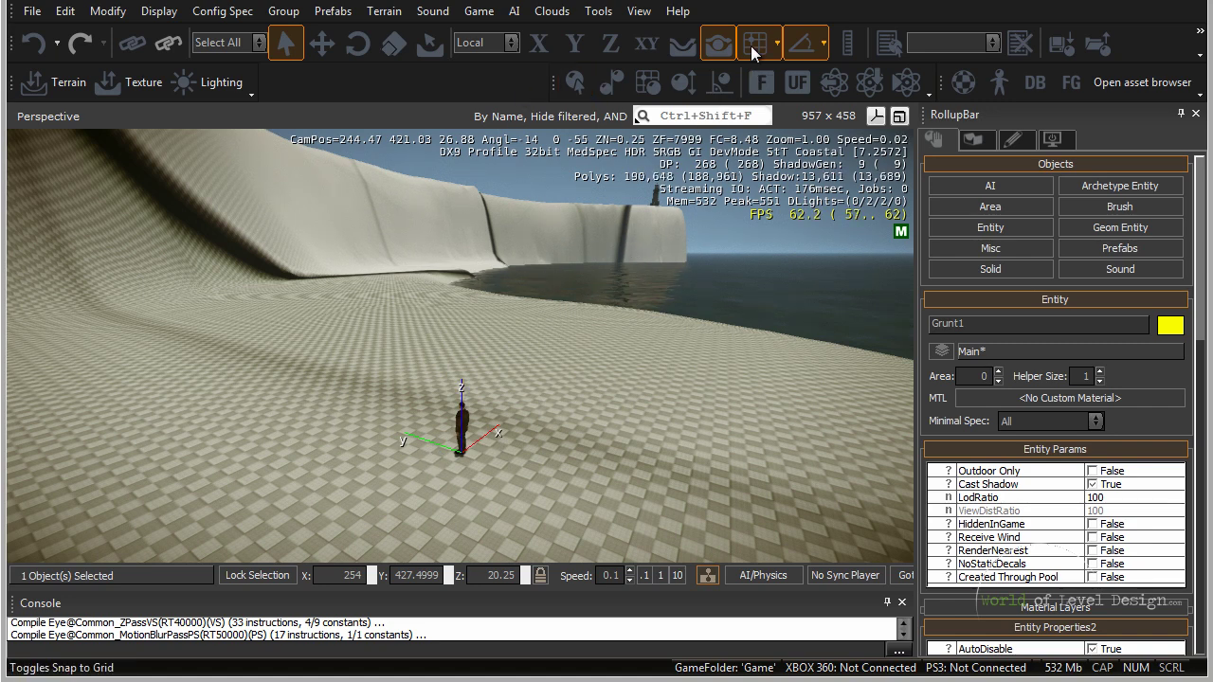
Turn on the Ruler tool and set the camera movement speed to 1 for crossing the terrain.
left_click(844, 42)
right_click_drag(607, 469, 618, 453)
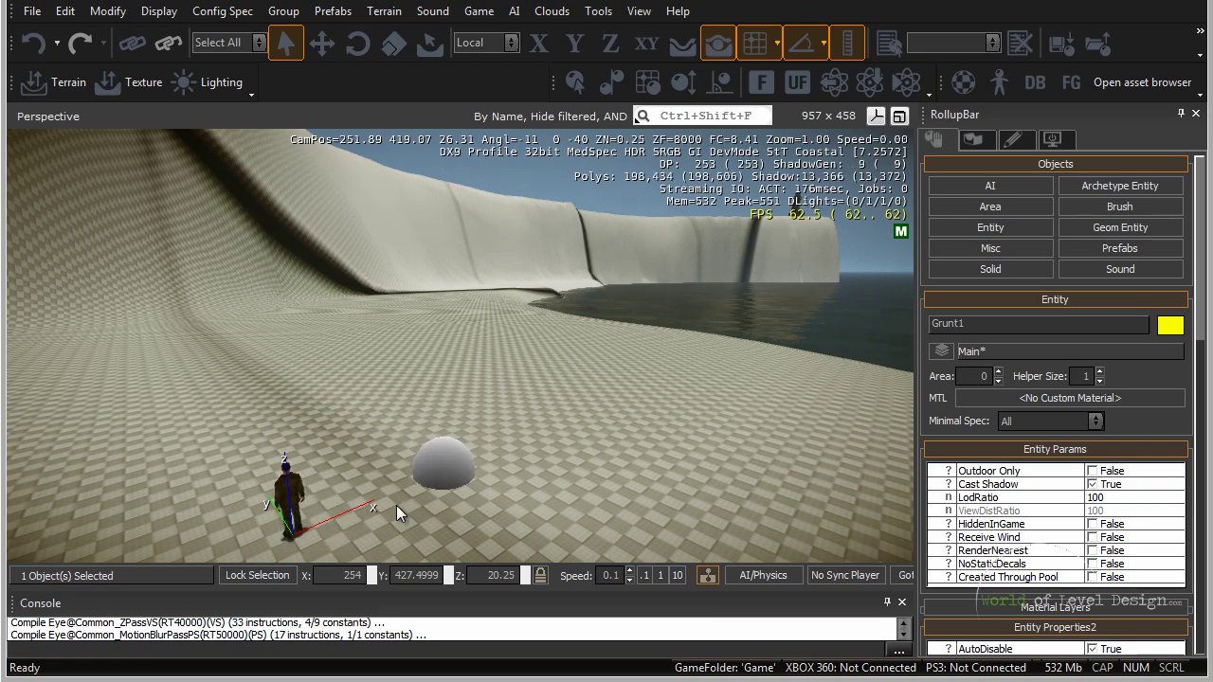
right_click_drag(397, 506, 449, 465)
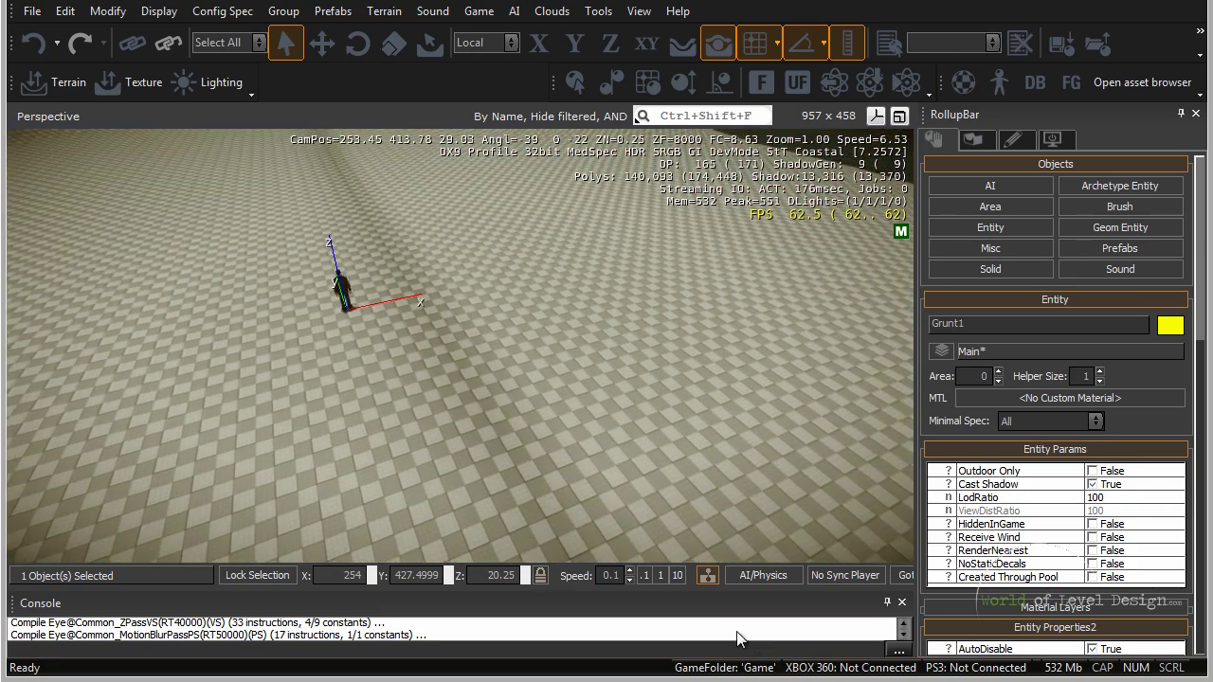
left_click(659, 576)
right_click_drag(595, 397, 593, 392)
scroll(592, 392, "down", 5)
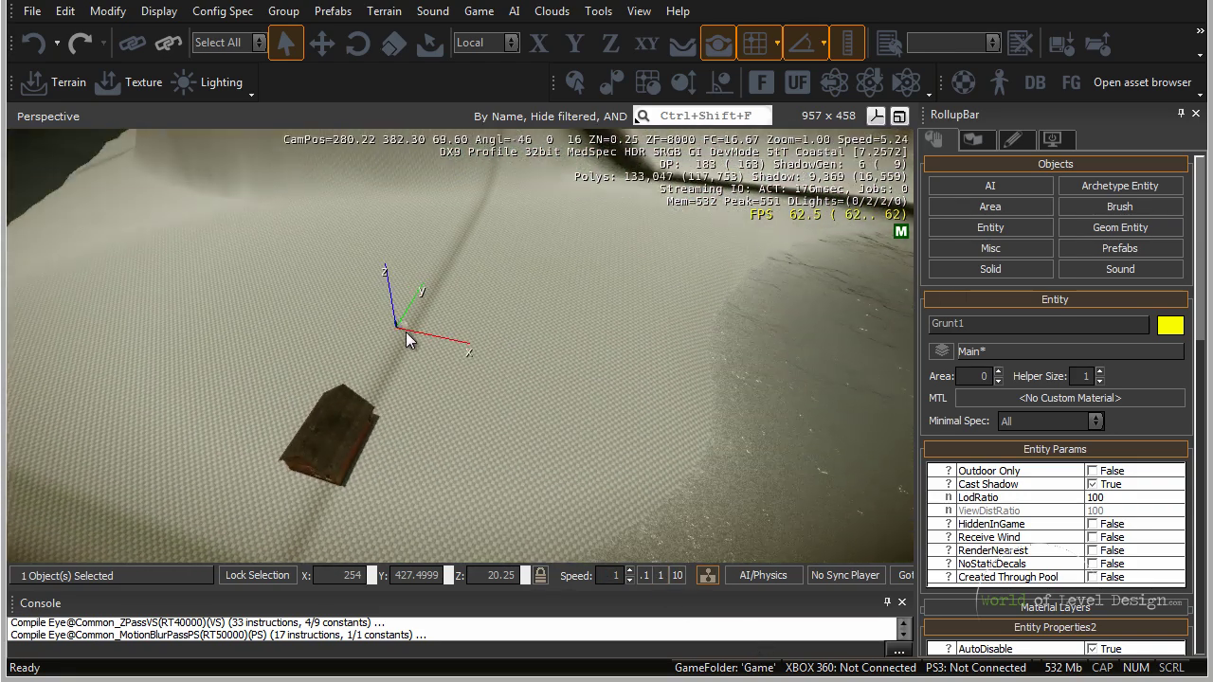
Measure the straight-line distance from the Grunt's feet on the beach to the base of the lighthouse on the far cliff.
scroll(399, 332, "up", 5)
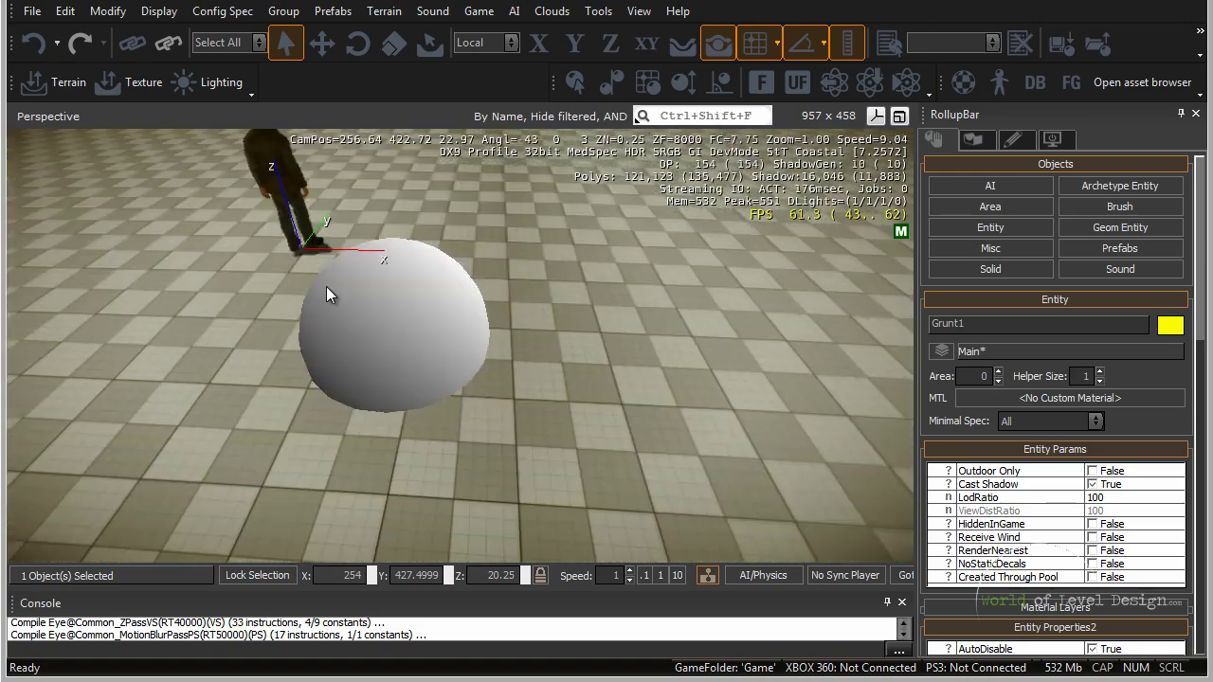
left_click(305, 245)
key("s")
key("d")
mouse_move(473, 293)
right_mouse_down()
mouse_move(485, 291)
mouse_move(475, 295)
right_mouse_up()
key("s")
key("d")
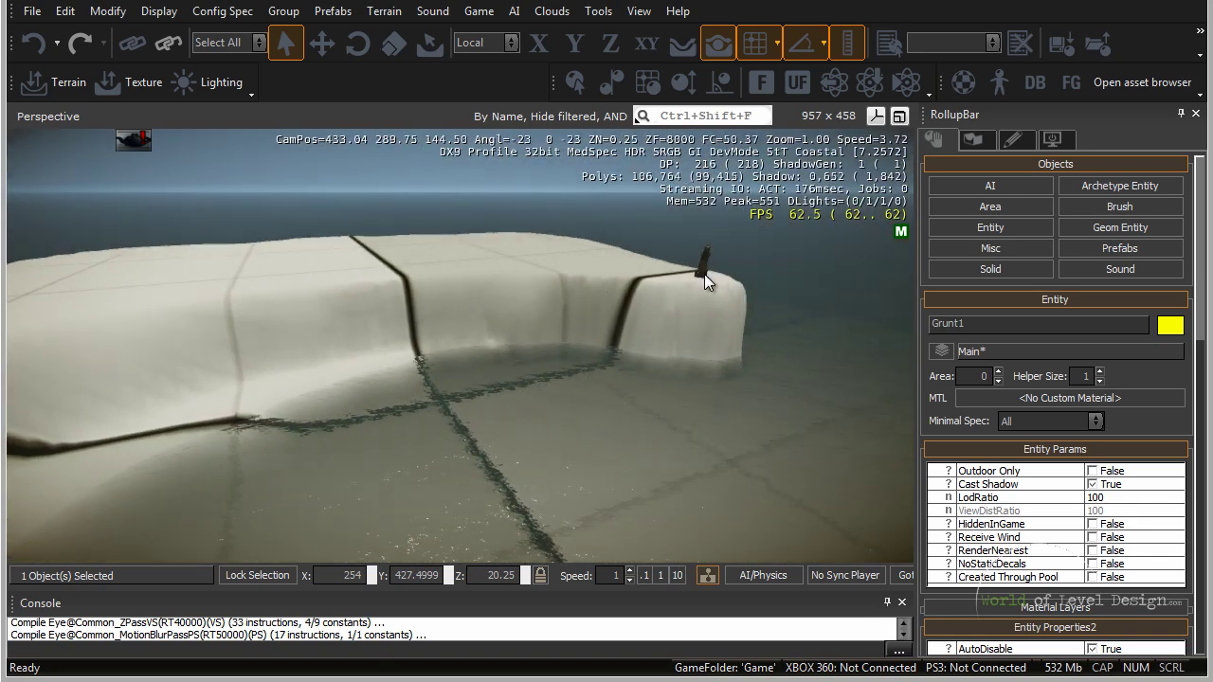
left_click(701, 278)
right_click_drag(702, 277, 583, 372)
mouse_move(209, 397)
right_mouse_down()
mouse_move(221, 381)
mouse_move(207, 383)
right_mouse_up()
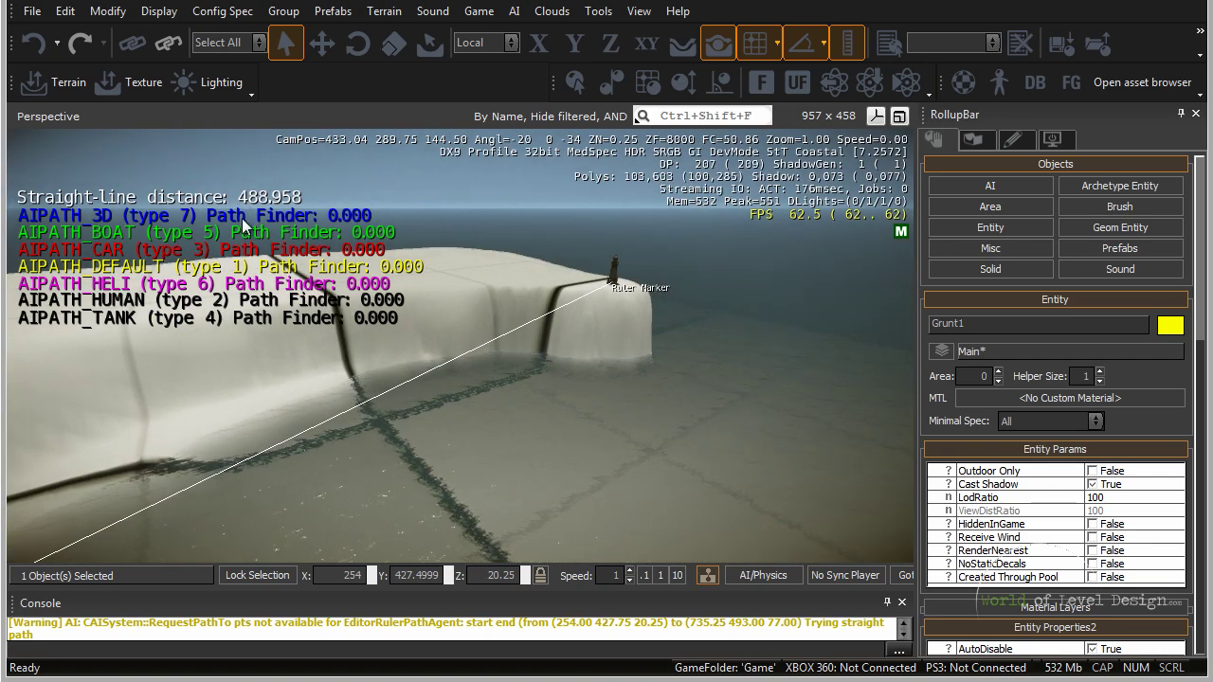
Examine the measured line to the lighthouse from the beach, comparing the distance with the fishing house and the Grunt up close.
mouse_move(315, 249)
right_mouse_down()
mouse_move(304, 252)
mouse_move(316, 248)
right_mouse_up()
key("w")
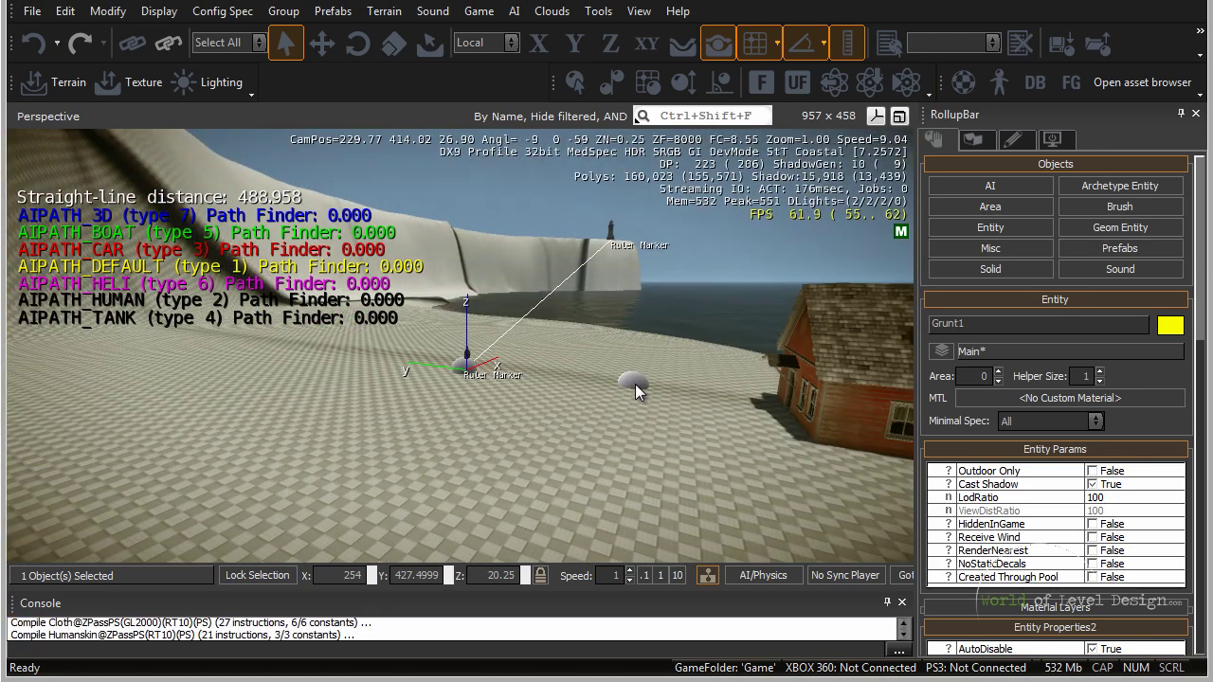
right_click_drag(637, 392, 747, 385)
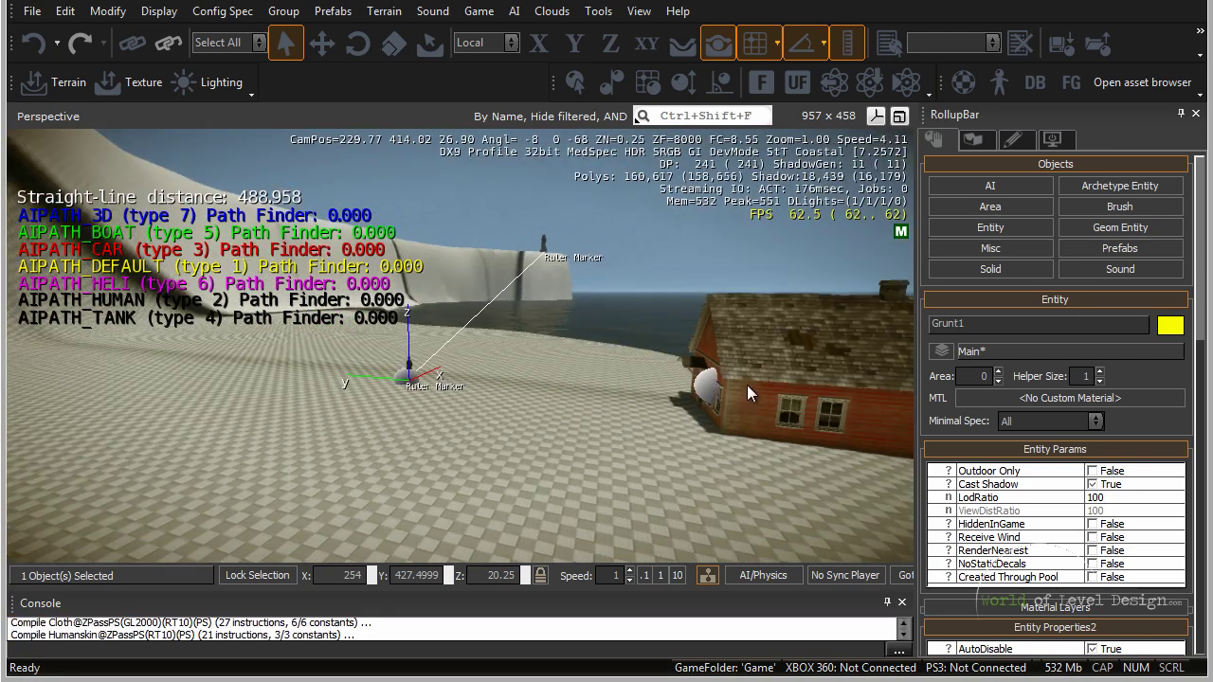
right_click_drag(553, 452, 508, 455)
key("w")
key("s")
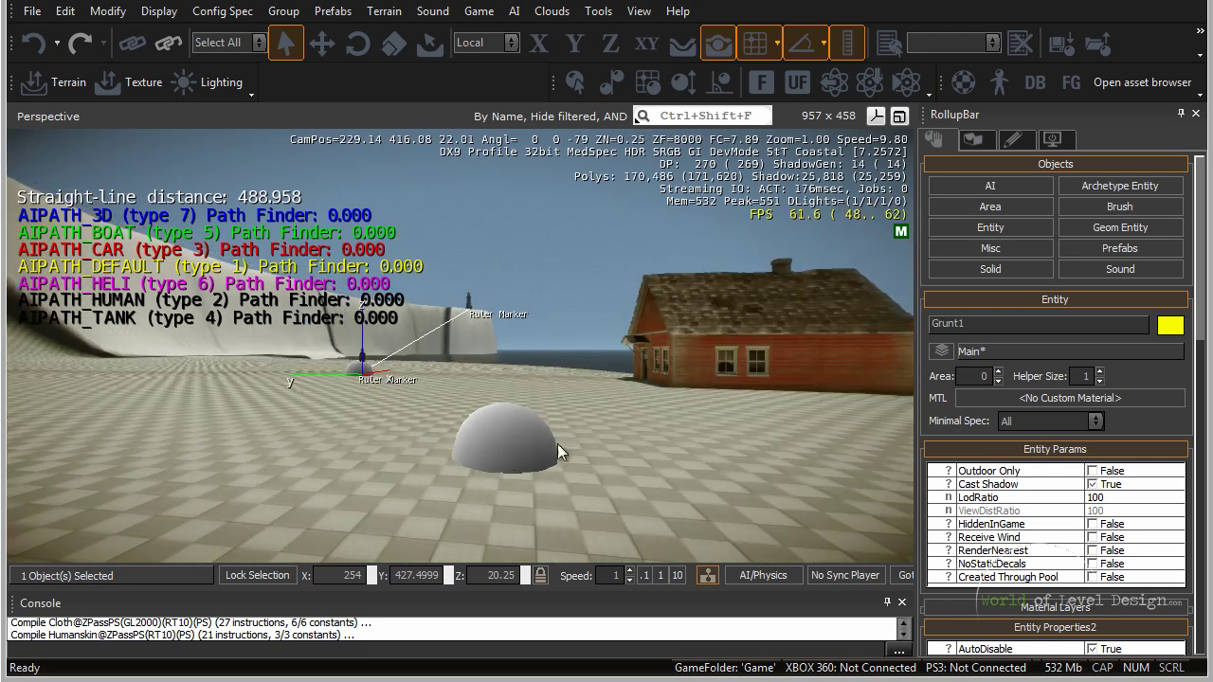
left_click_drag(778, 389, 701, 379)
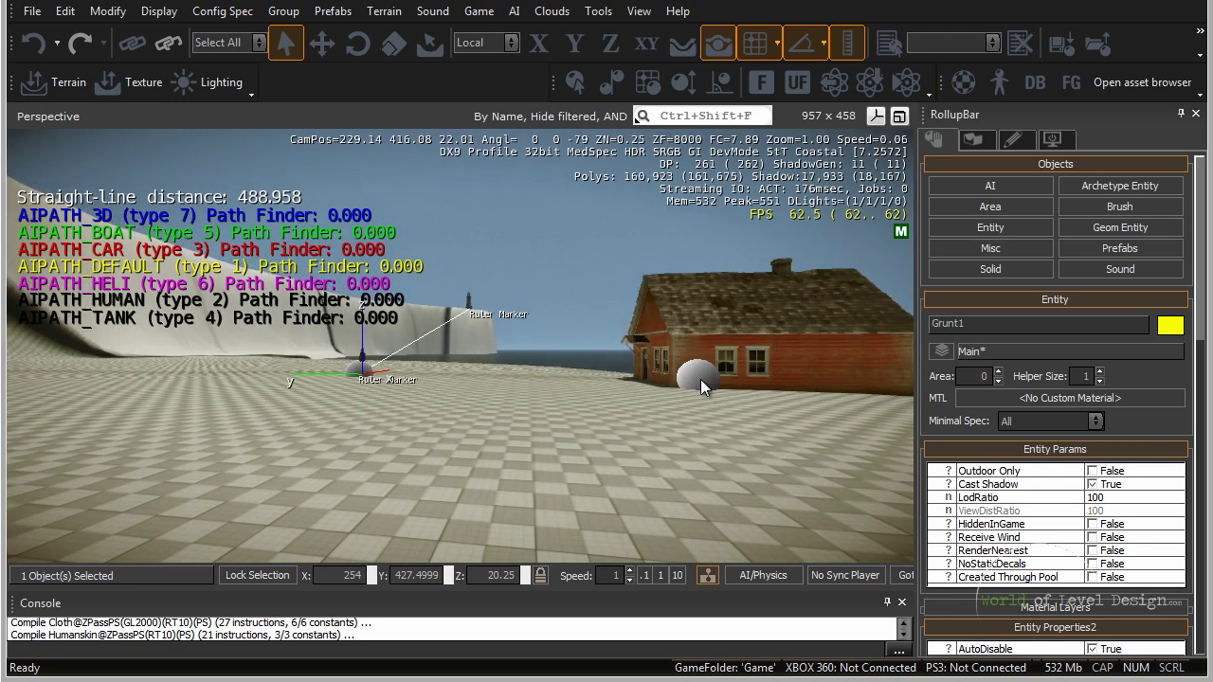
key("w")
right_click_drag(655, 372, 635, 374)
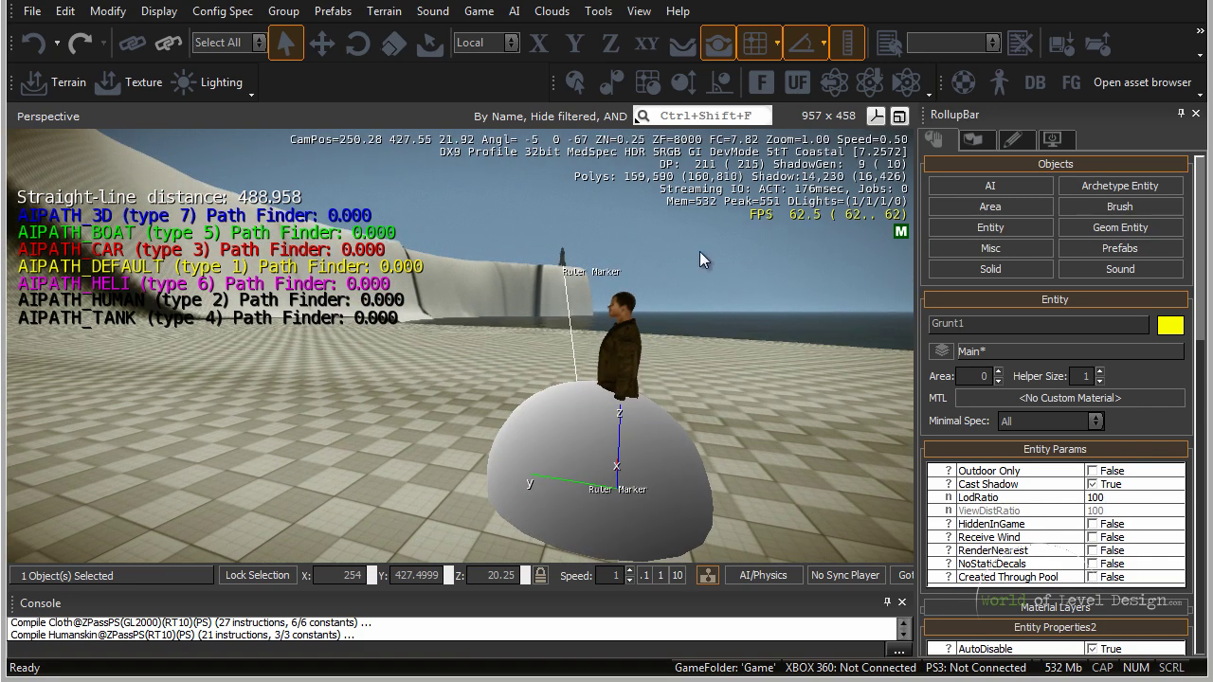